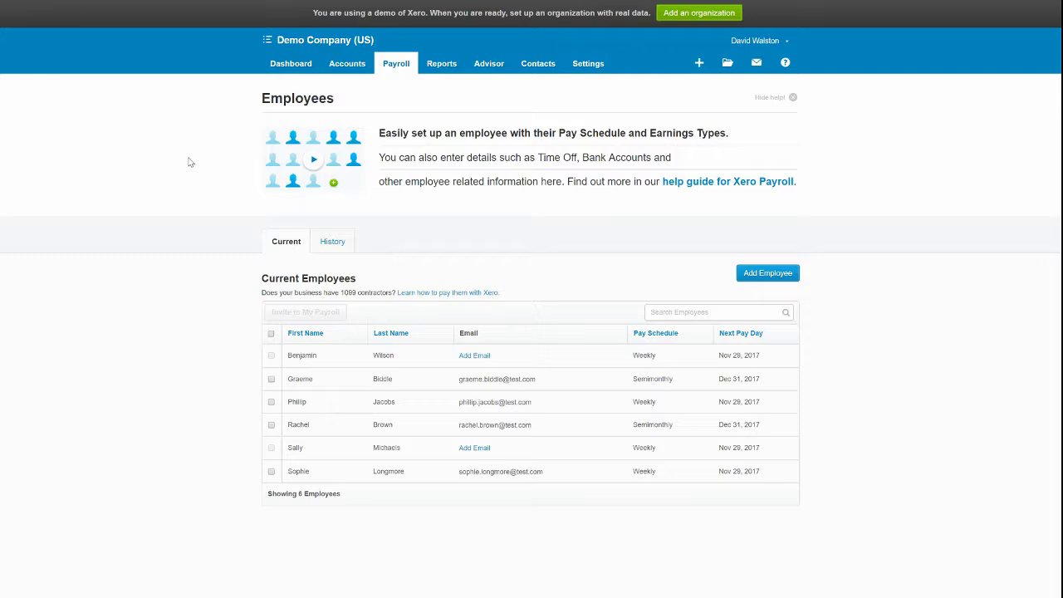
Open the Payroll menu to get to the Employees section.
click(396, 63)
Start a new employee and enter their first and last name.
click(750, 276)
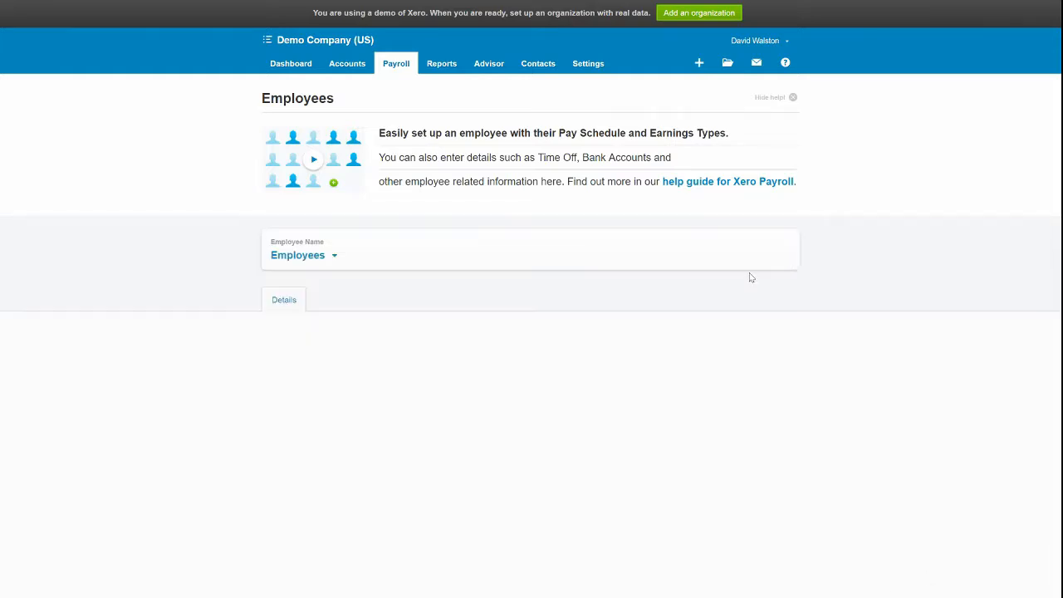
scroll(630, 350, down, 3)
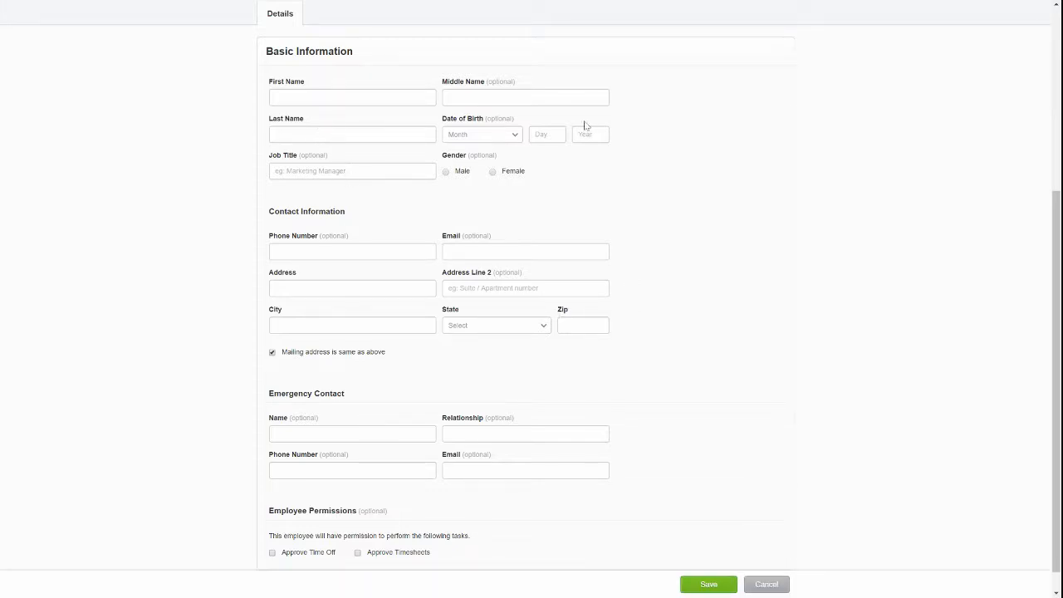
click(341, 96)
key(Tab)
key(Tab)
key(Tab)
key(shift+Tab)
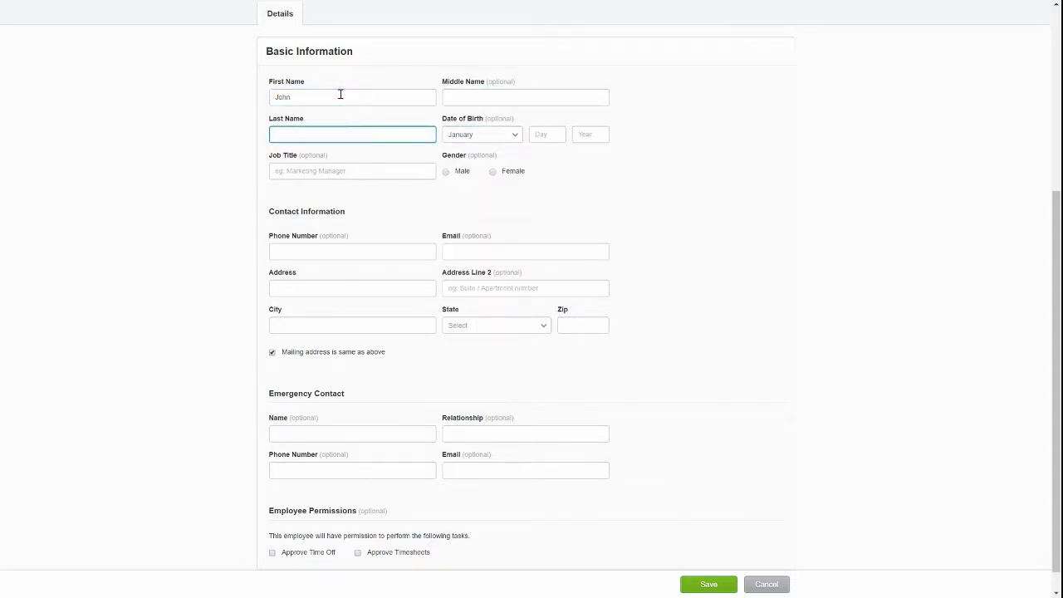
text(Smith)
key(Tab)
Set birth date 15 March 1988, job title Intern and gender Male.
click(494, 201)
click(556, 135)
text(15)
key(Tab)
text(1988)
key(Tab)
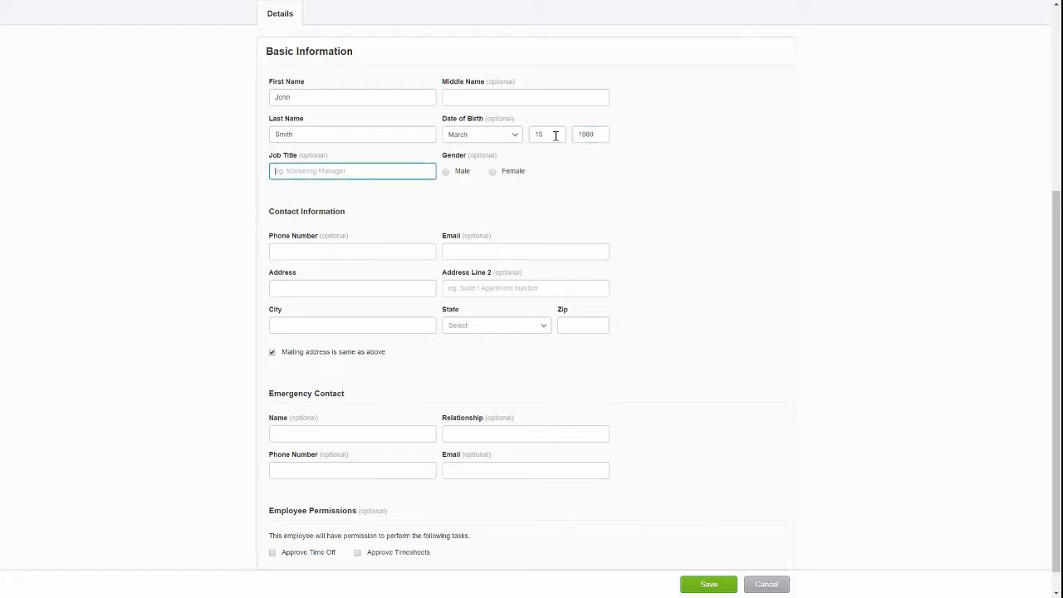
text(I)
double_click(447, 174)
click(487, 211)
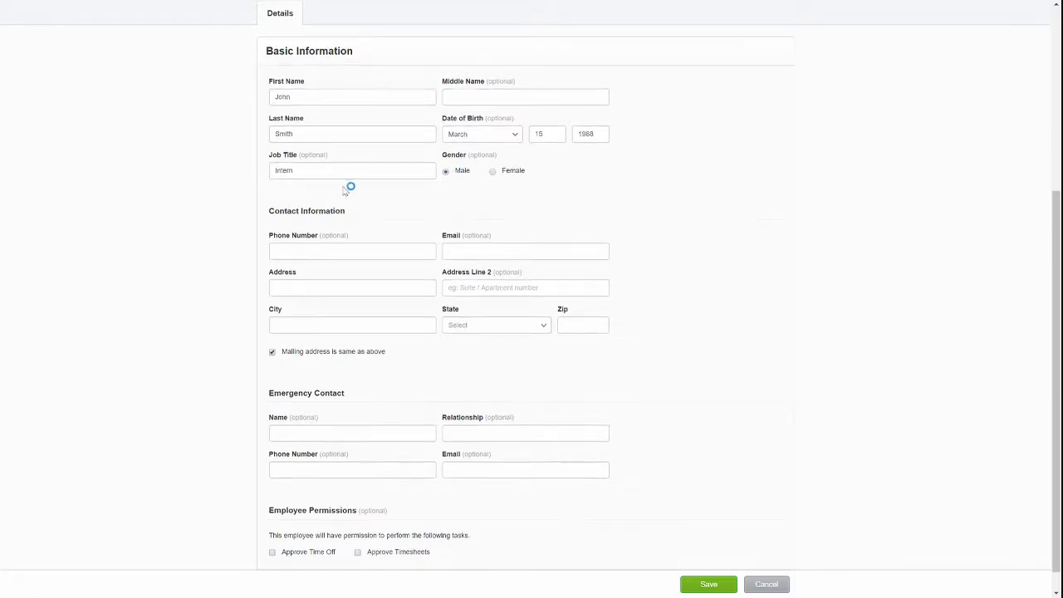
Enter the employee's home street address, city, state Virginia and zip code.
scroll(341, 189, down, 1)
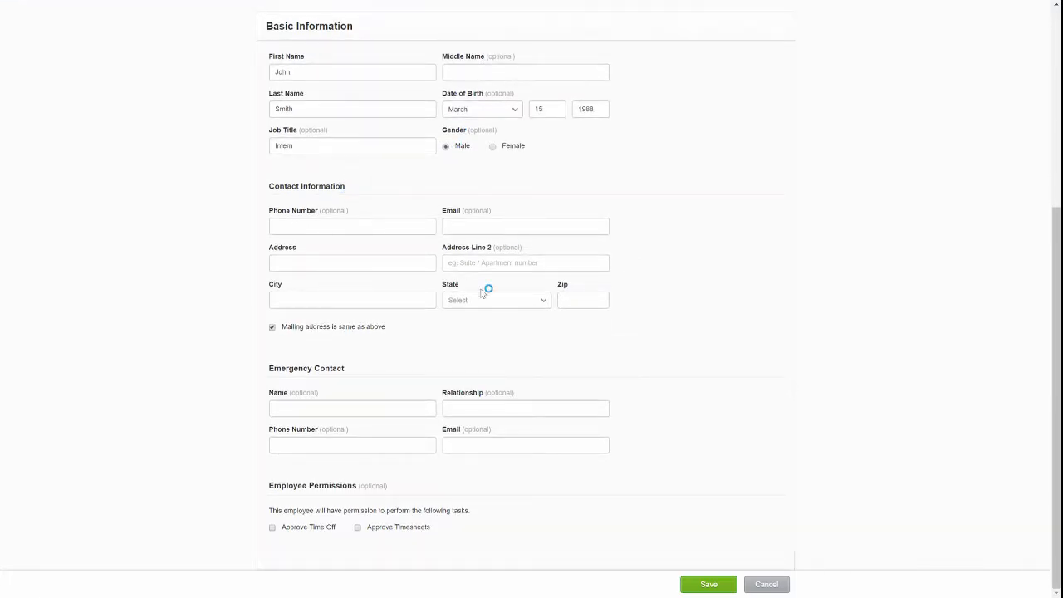
click(314, 264)
text(123)
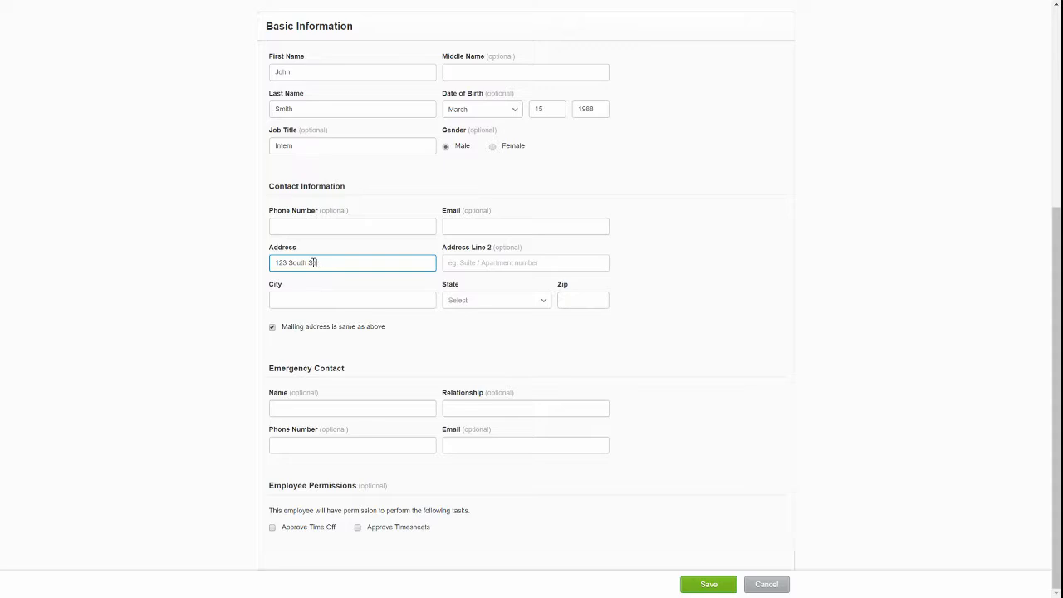
text( South Street)
key(Tab)
key(Tab)
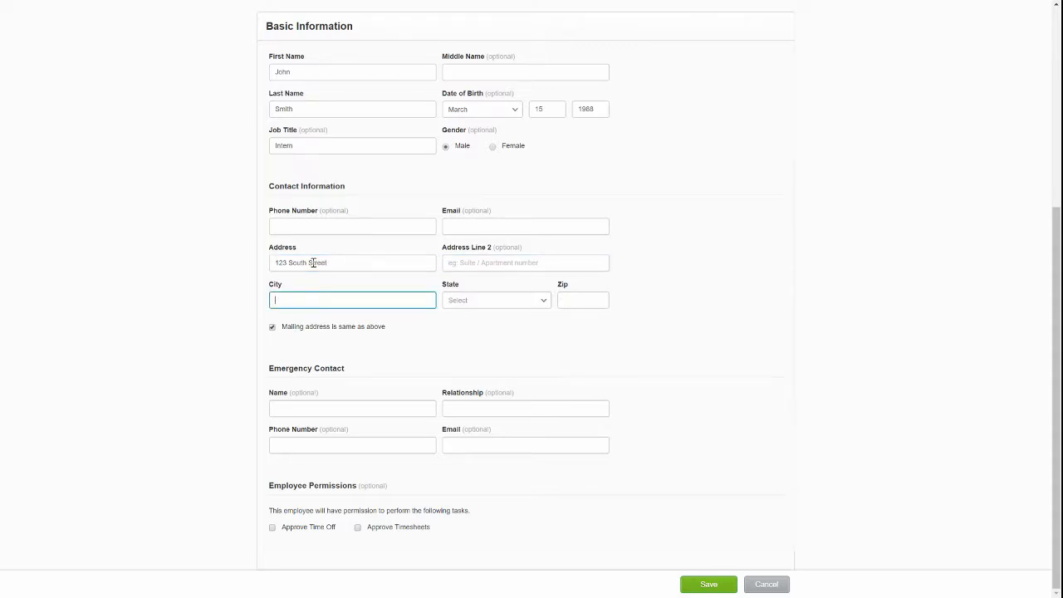
key(Tab)
key(v)
key(alt+Down)
scroll(532, 399, down, 4)
click(484, 304)
click(484, 304)
scroll(484, 321, down, 1)
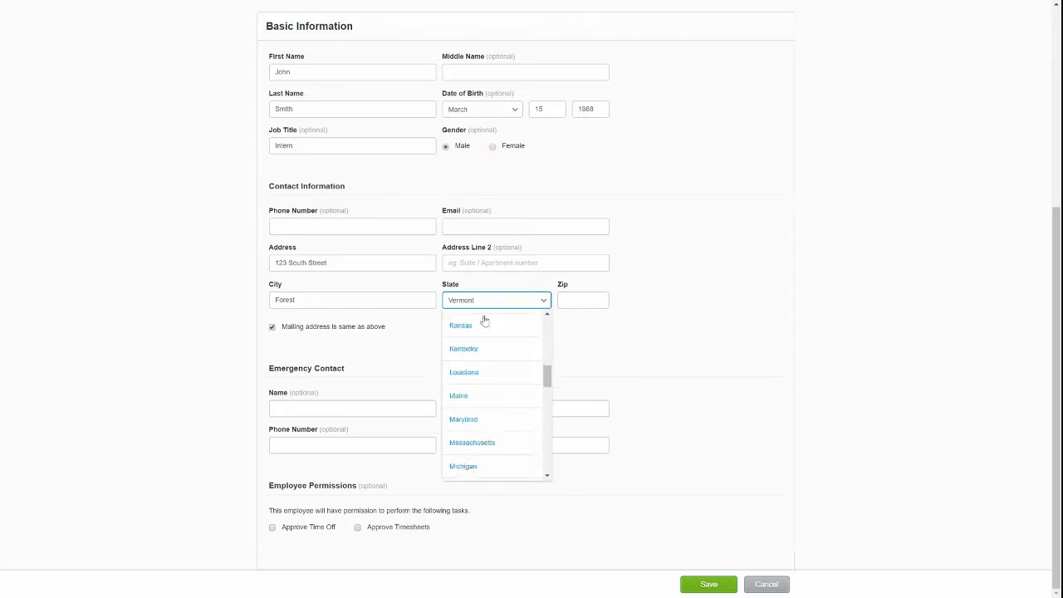
scroll(484, 321, down, 10)
click(490, 373)
click(591, 294)
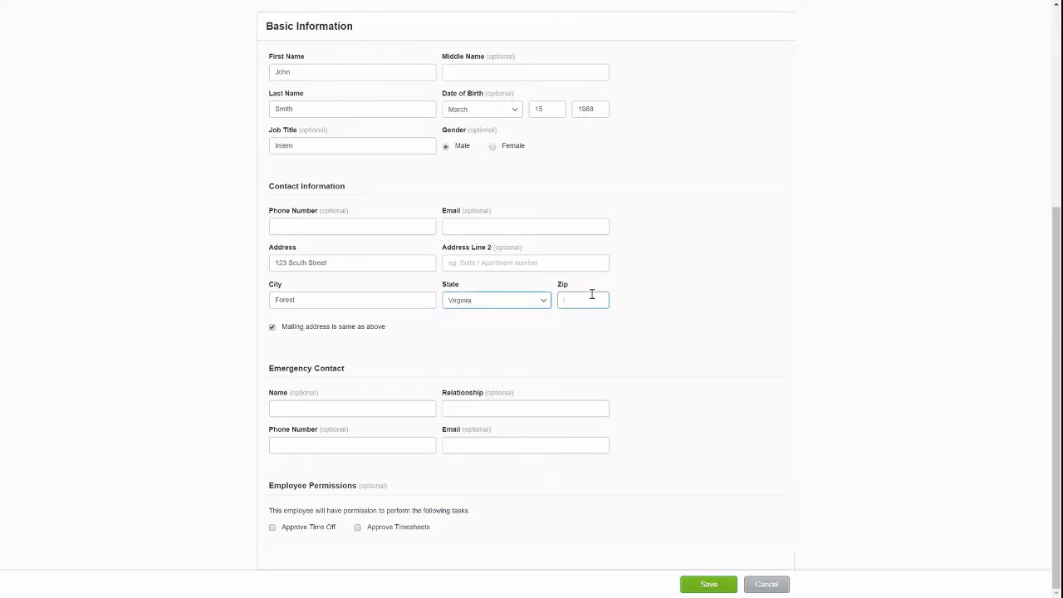
click(530, 338)
Give the employee permission to approve timesheets and time off.
click(358, 528)
click(272, 529)
scroll(557, 388, up, 5)
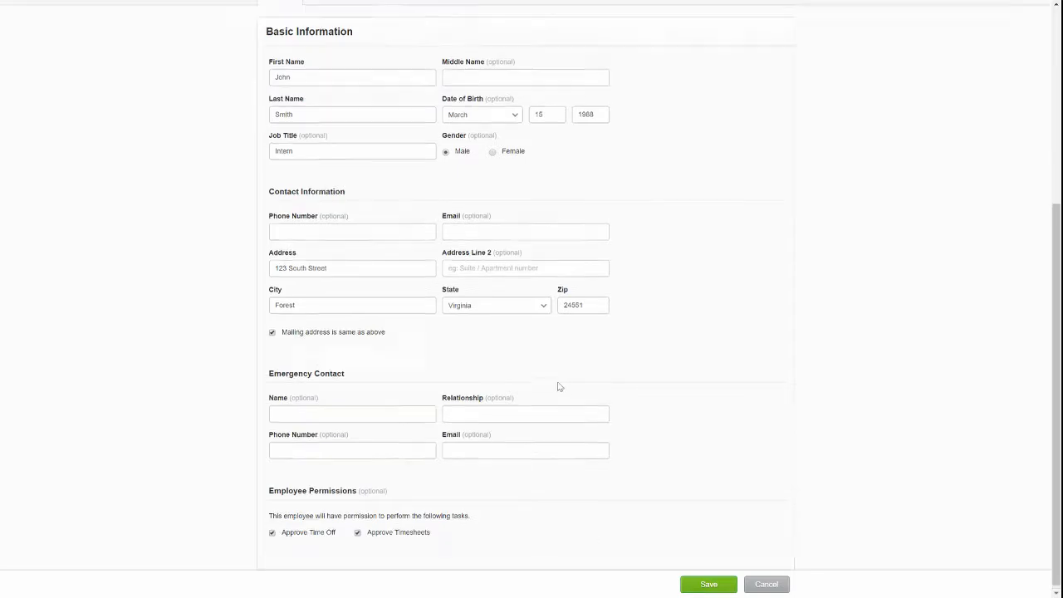
click(242, 404)
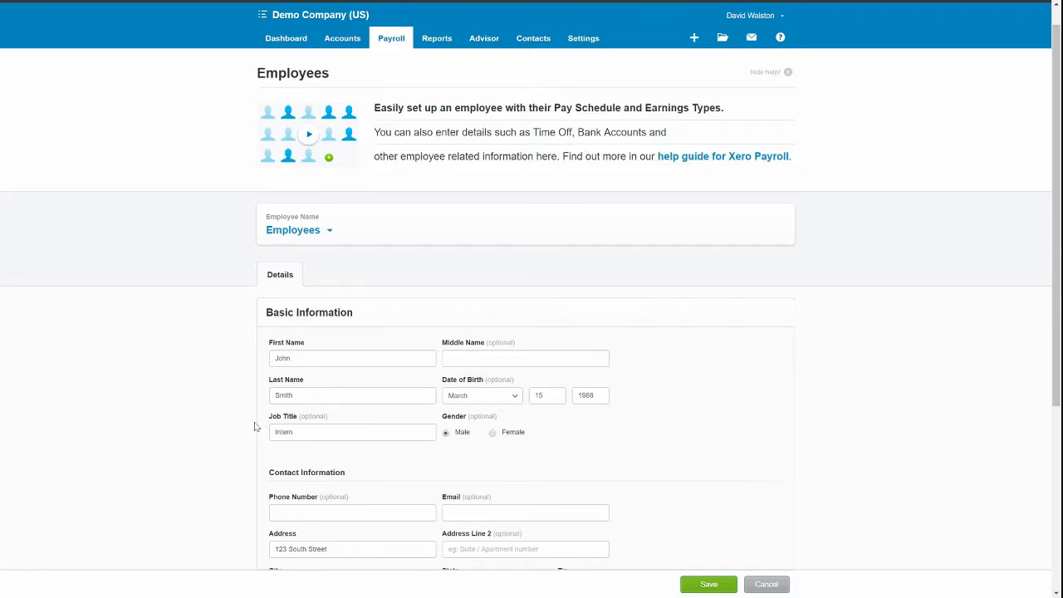
Save the employee details, glance at the Time Off tab, and settle on Employment.
scroll(257, 428, down, 3)
click(685, 585)
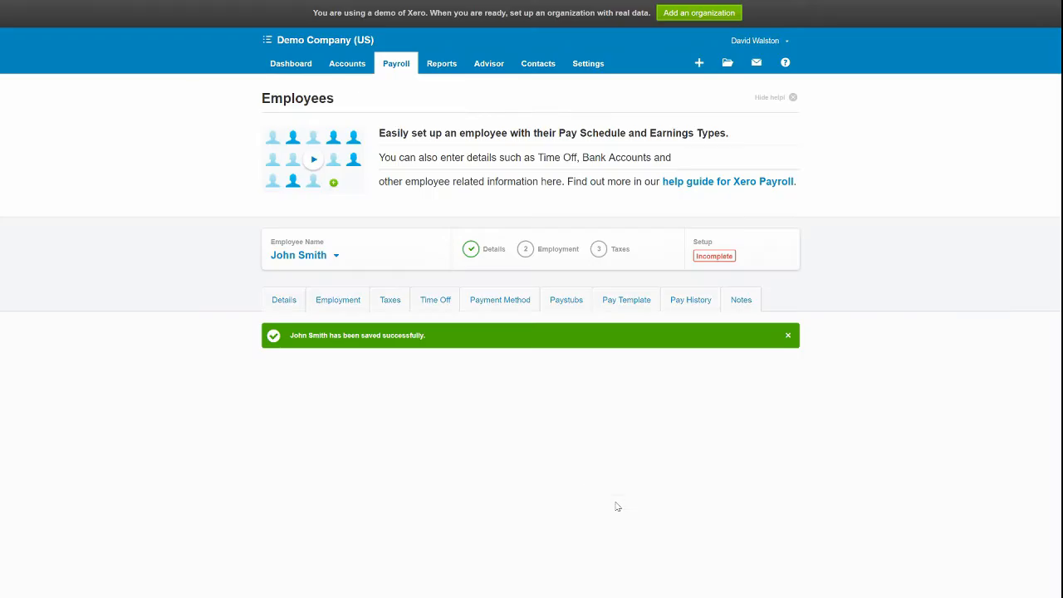
click(337, 305)
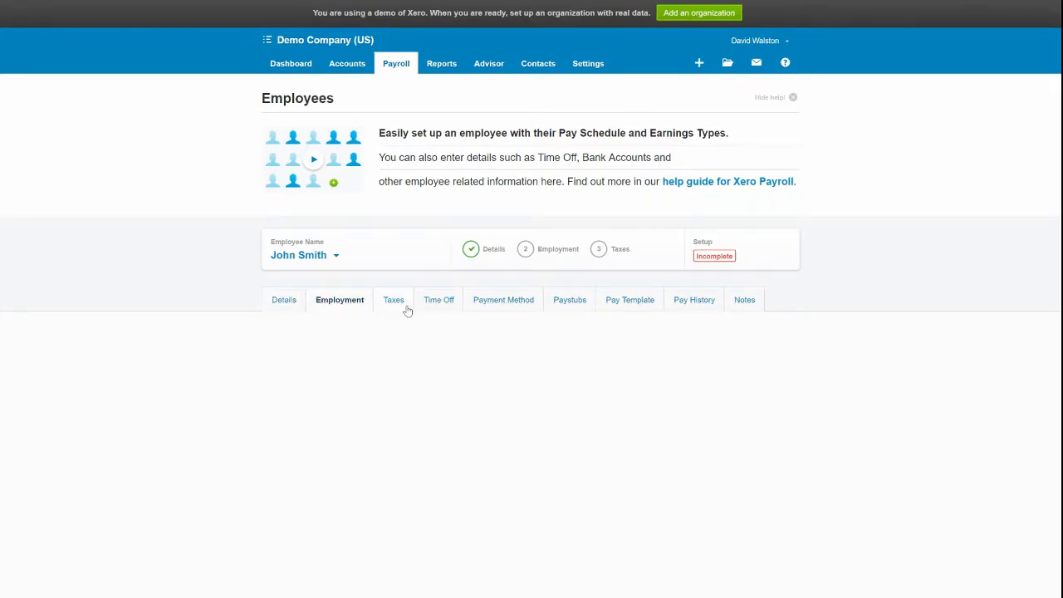
scroll(355, 385, down, 4)
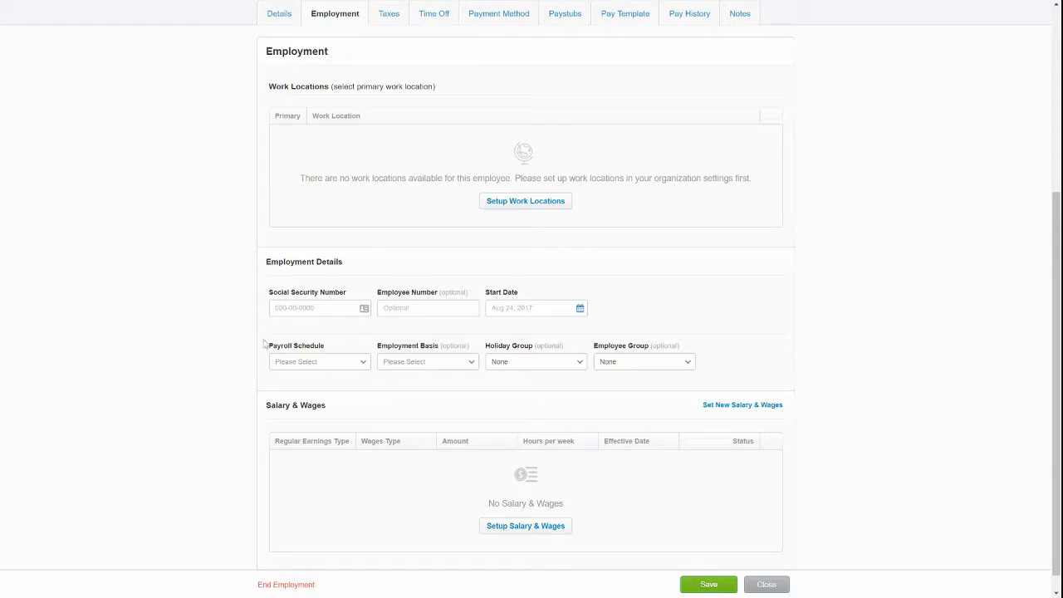
scroll(432, 332, up, 4)
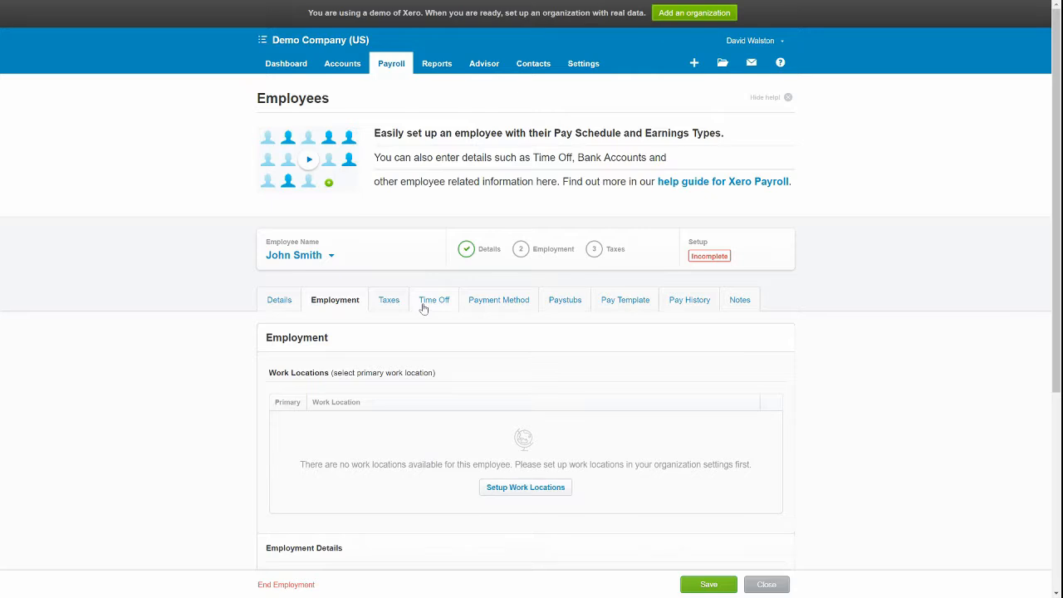
click(422, 309)
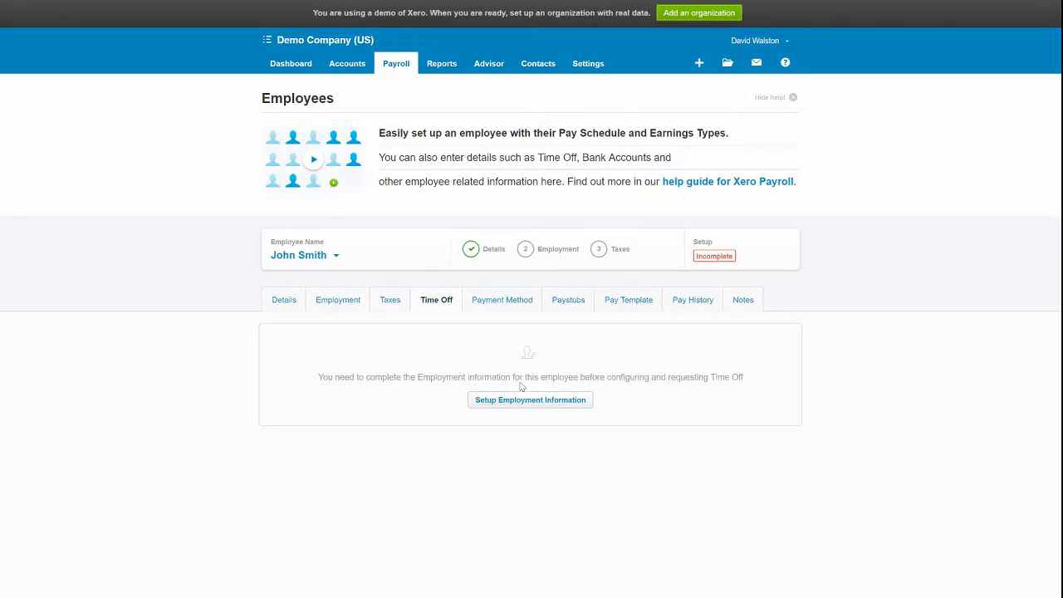
click(539, 405)
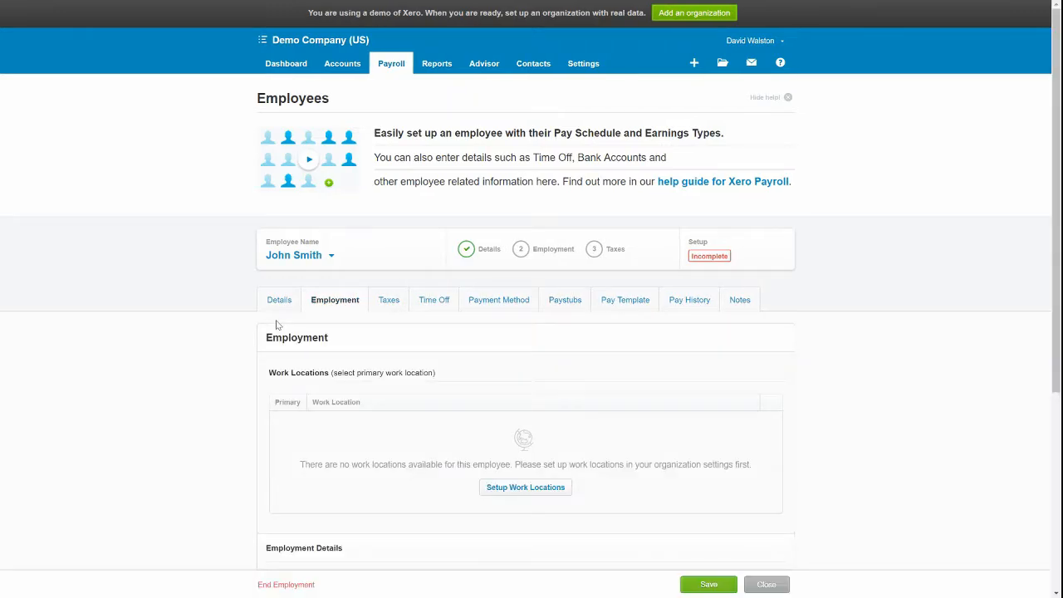
scroll(368, 373, down, 4)
Add a Regular Hours salary of 21,500.00 effective Aug 23, 2017.
click(519, 506)
click(440, 251)
click(439, 271)
click(446, 288)
click(451, 333)
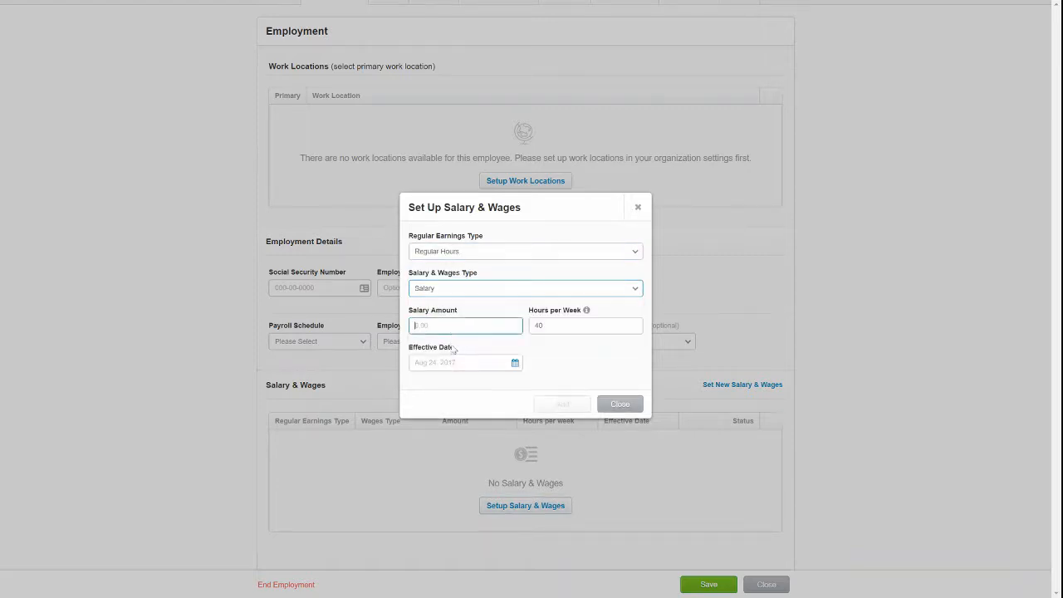
text(215200)
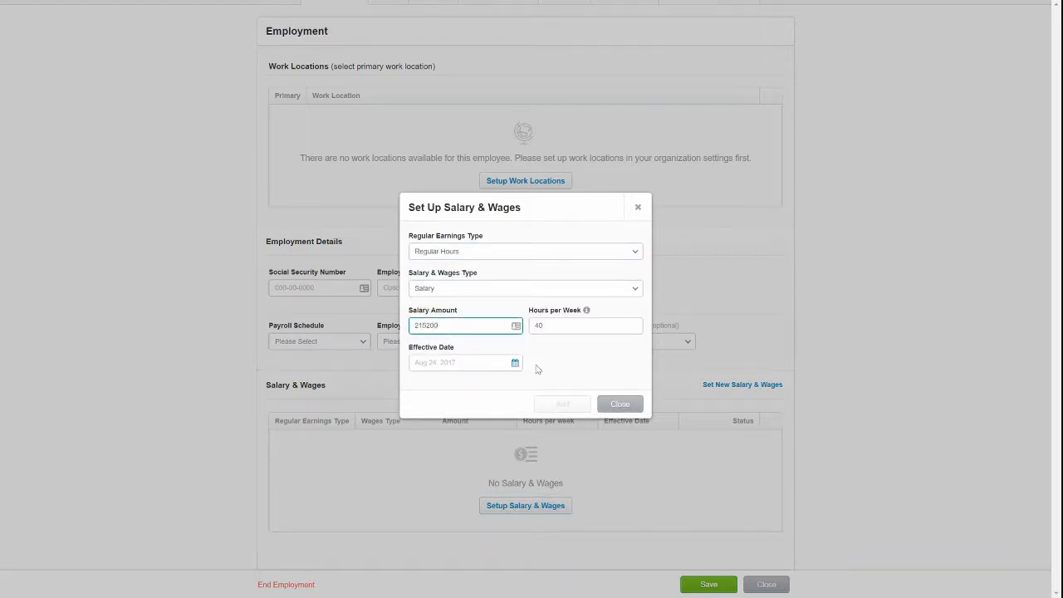
click(482, 378)
click(427, 325)
key(Delete)
click(481, 368)
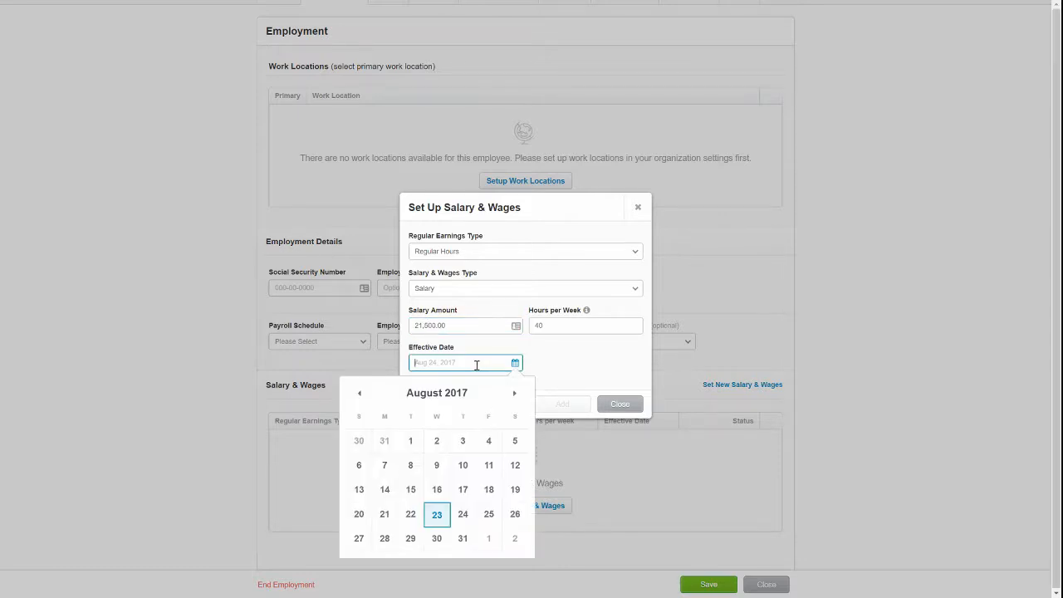
click(436, 523)
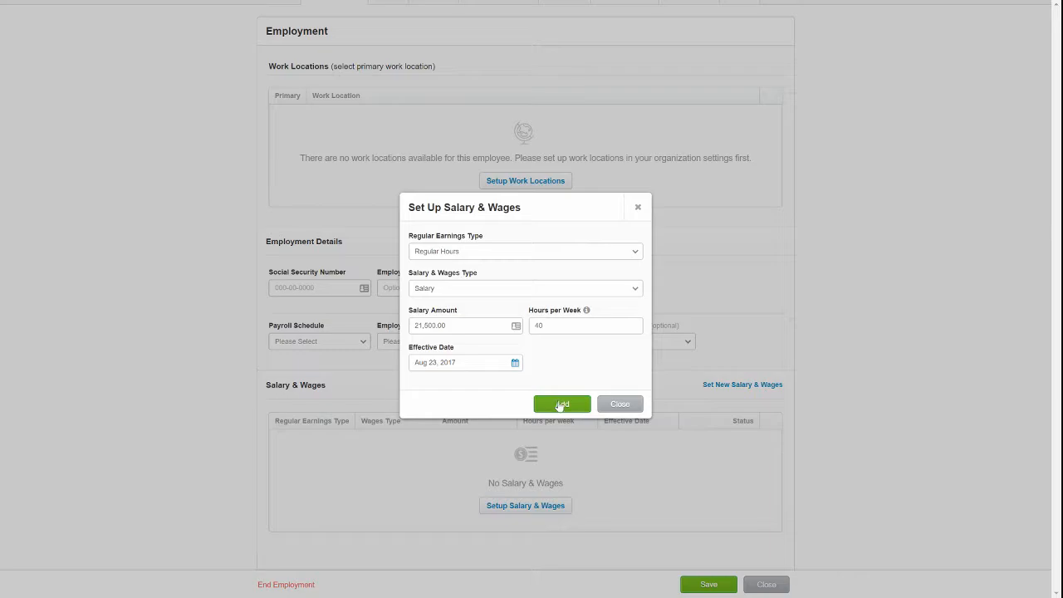
click(562, 404)
Enter the employee's social security number and start date Aug 23, 2017, then try saving.
click(322, 368)
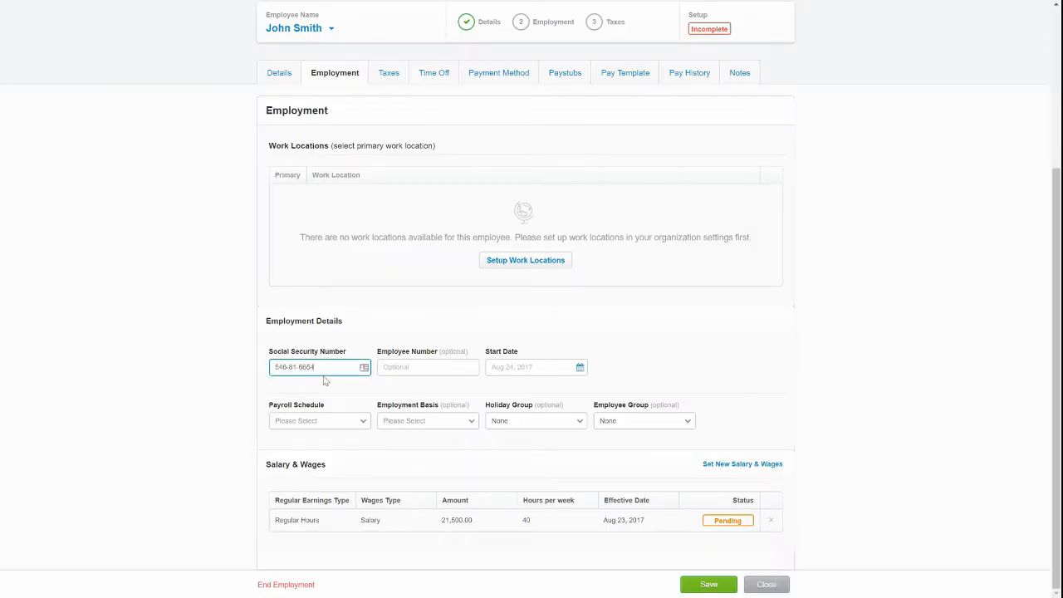
click(434, 367)
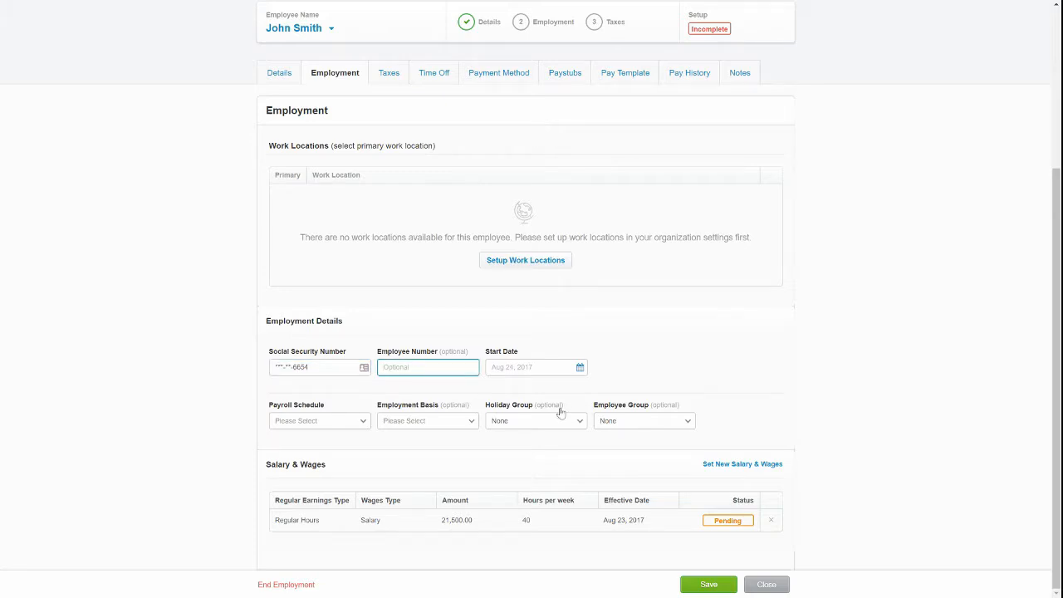
click(551, 367)
click(502, 519)
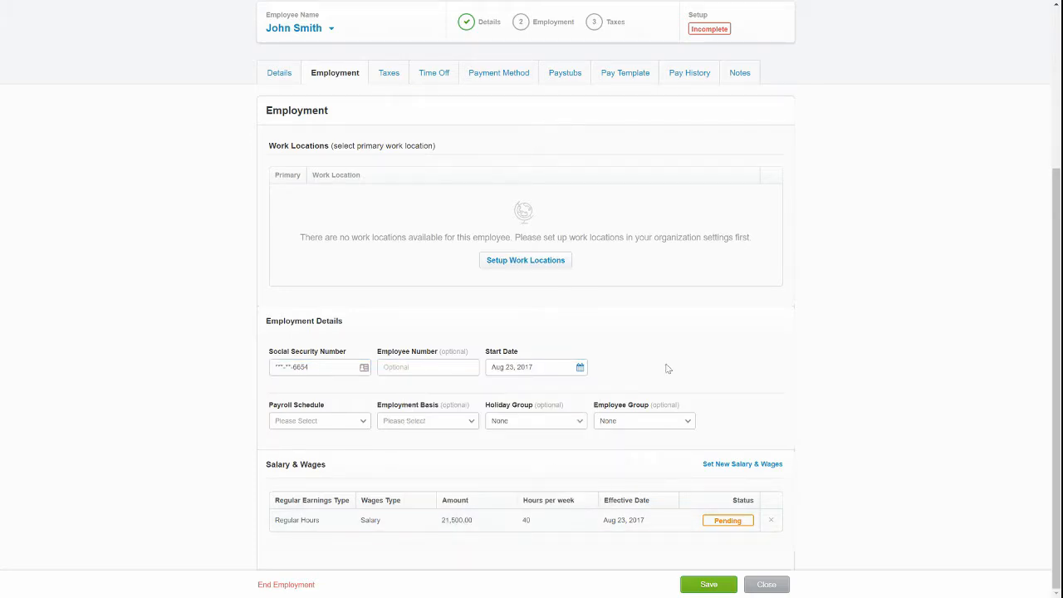
click(709, 584)
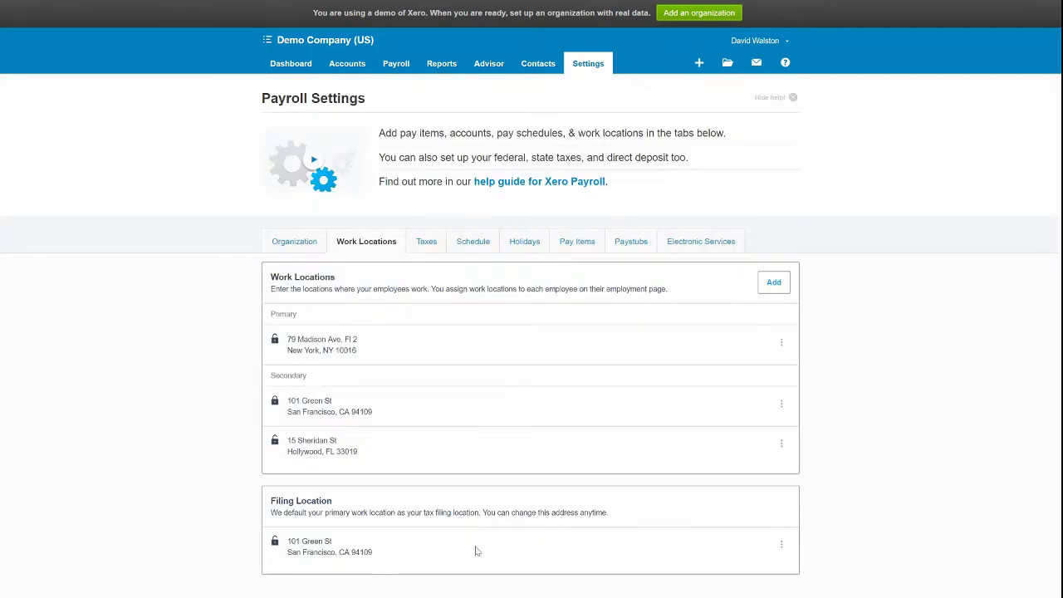
Add a new work location in Forest, Virginia with its street address and zip code.
click(773, 282)
text(1234)
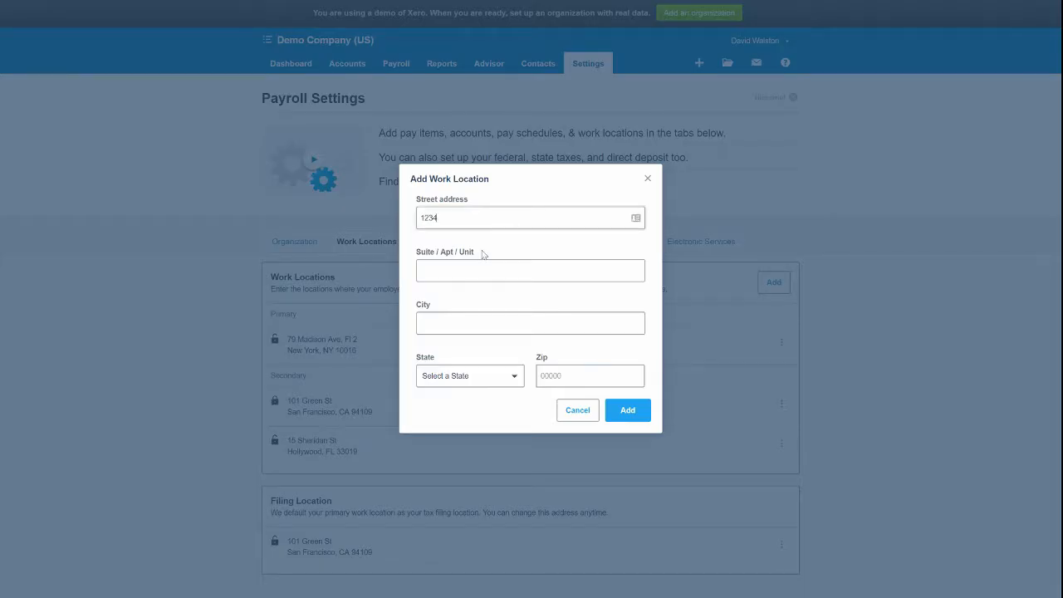
text(South Street)
key(Tab)
text(Fole)
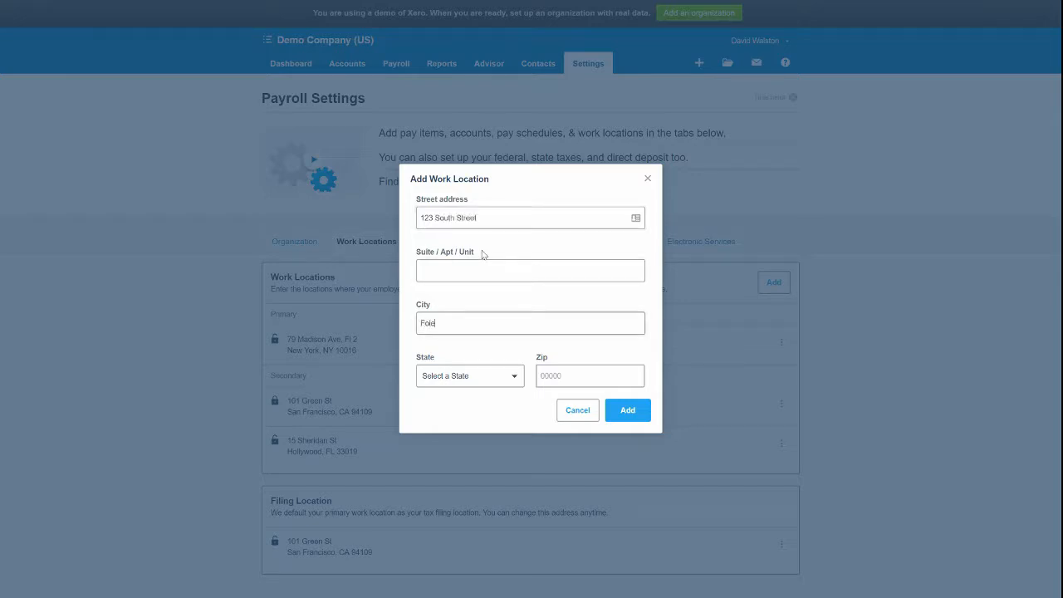
text(st)
key(Tab)
text(Virginia)
key(Tab)
text(24551)
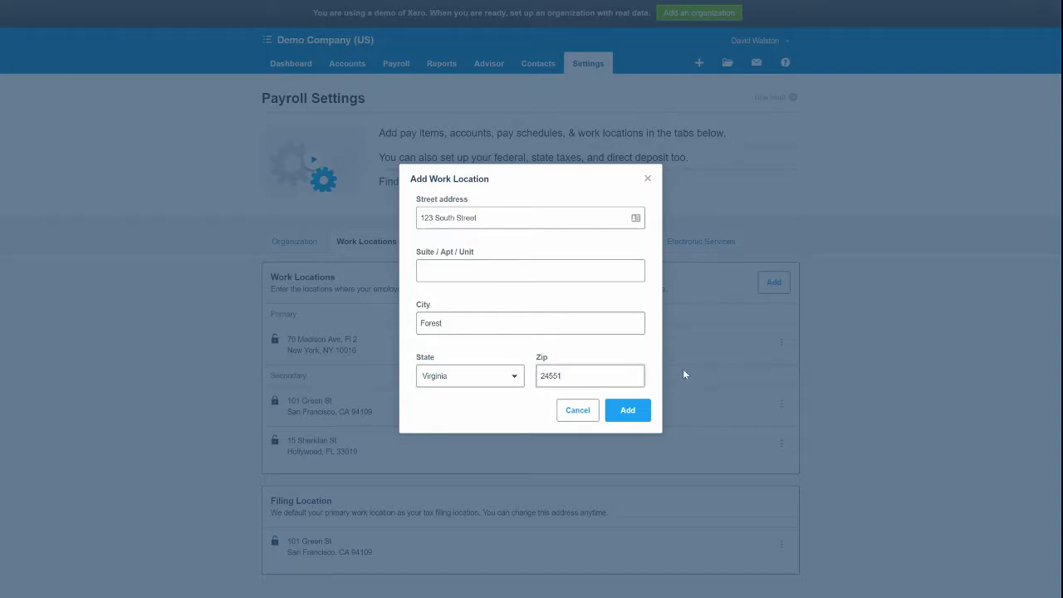
click(637, 414)
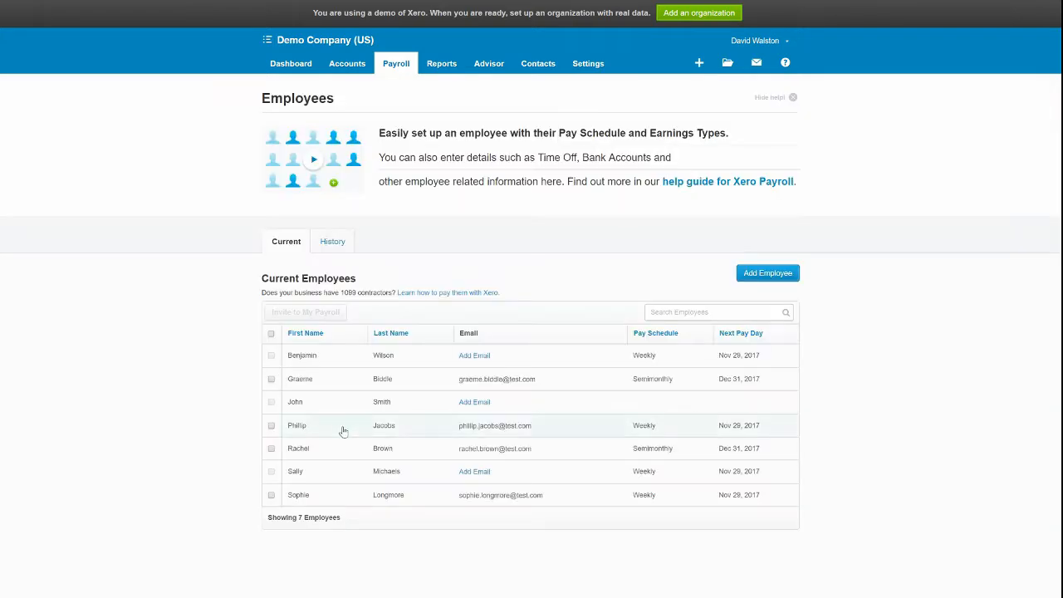
Make 123 South Street the primary location; enter SSN, employee number and start date Aug 23, 2017.
click(334, 413)
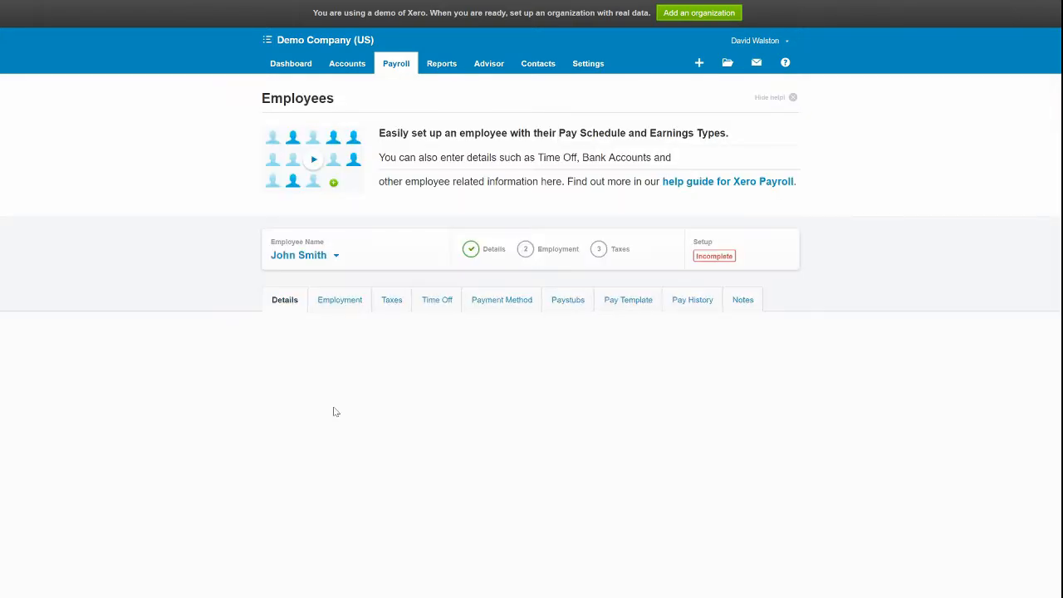
click(349, 304)
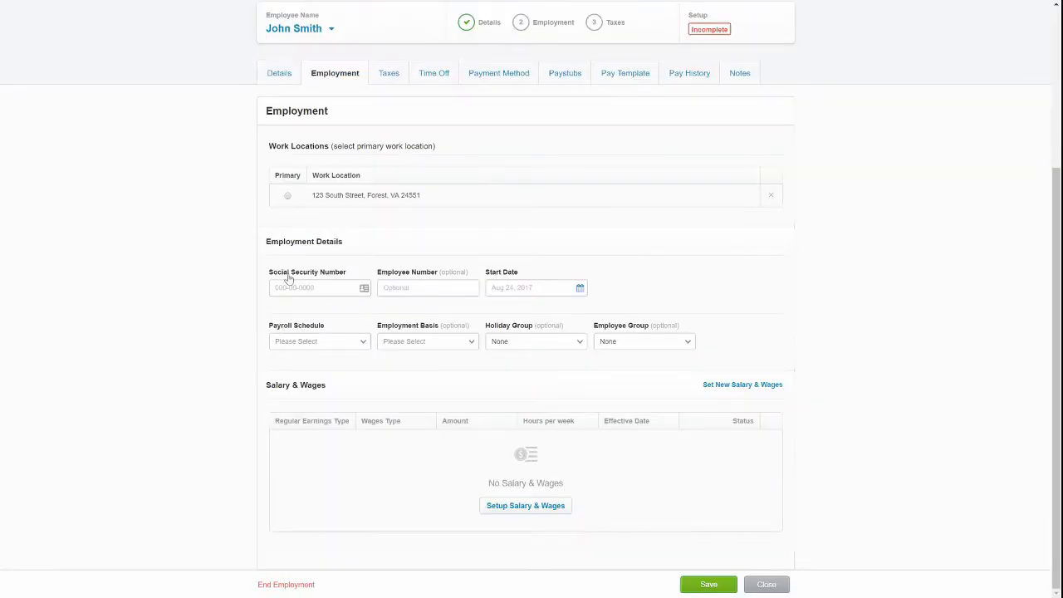
click(288, 196)
click(317, 293)
key(Tab)
text(11)
click(580, 288)
click(503, 438)
Choose Semimonthly schedule, Full-time employment, CA holiday group and South employee group.
click(319, 342)
click(332, 382)
click(428, 341)
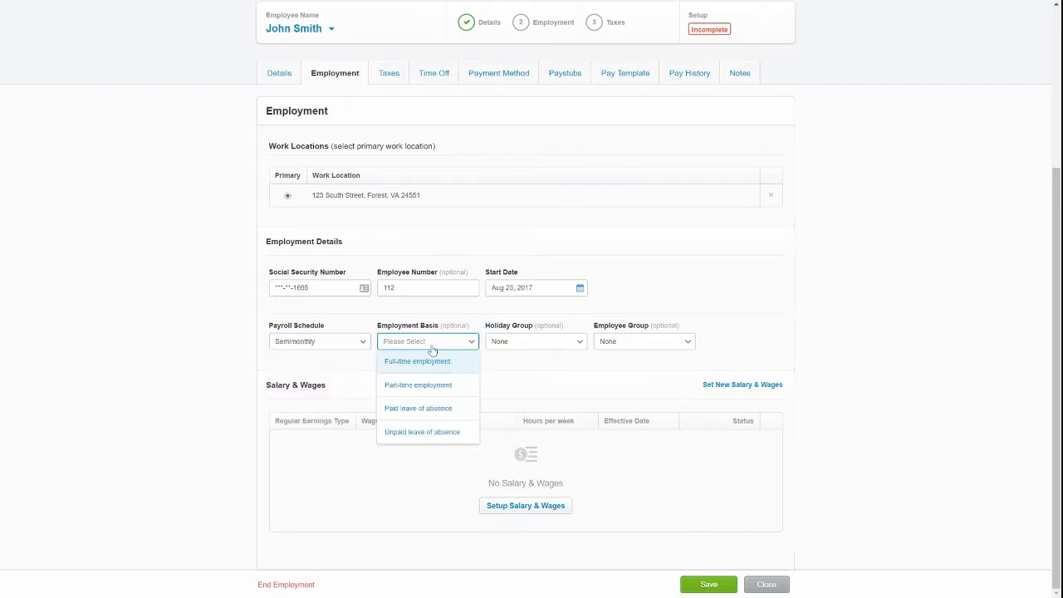
click(417, 361)
click(536, 341)
click(532, 384)
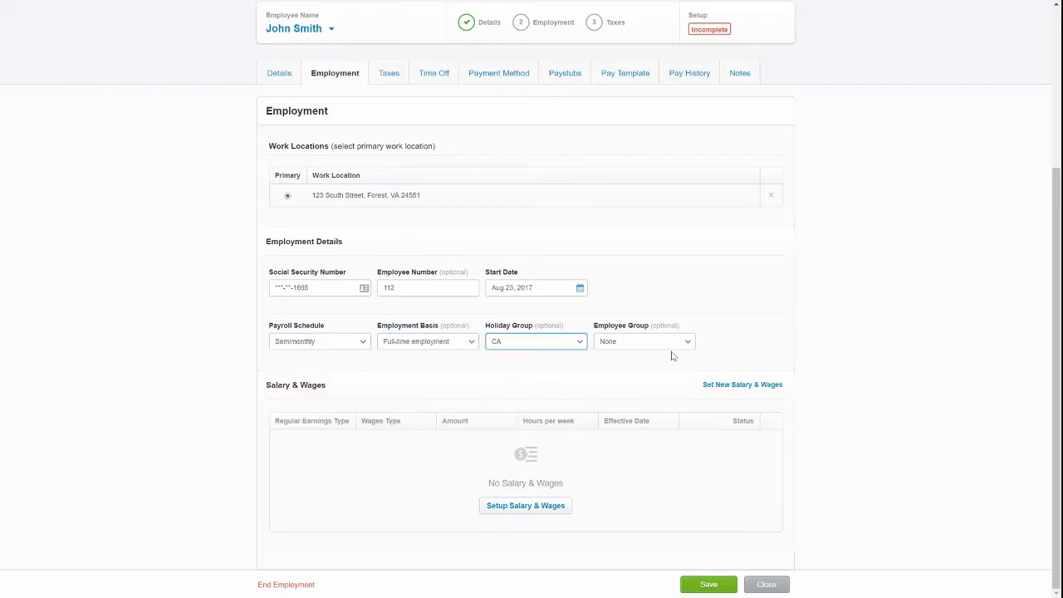
click(669, 344)
click(636, 432)
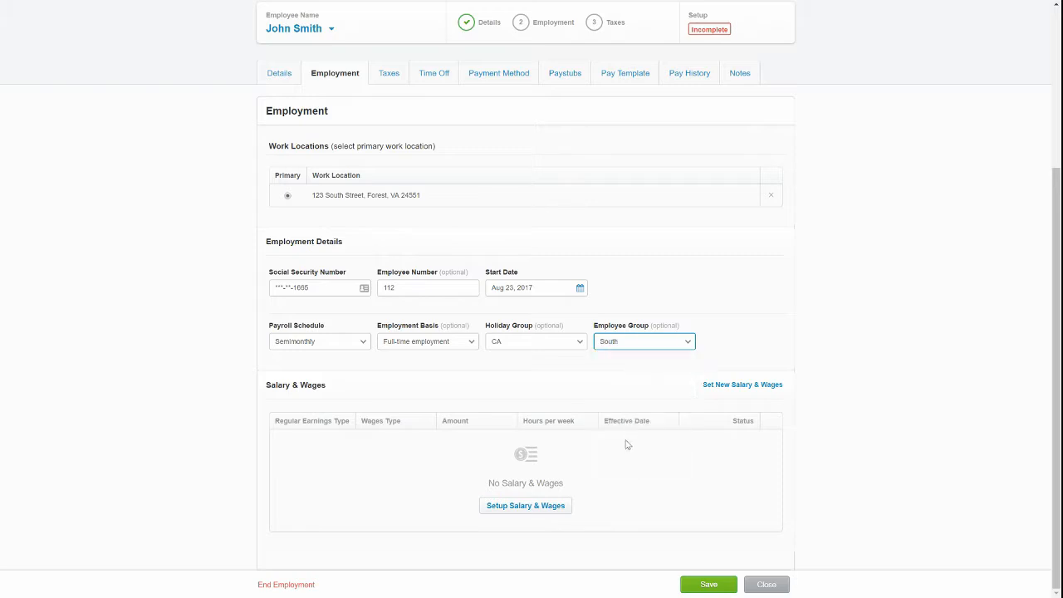
Add a Regular Hours salary of 45,000.00 effective Aug 23, 2017 and save the employment details.
click(504, 508)
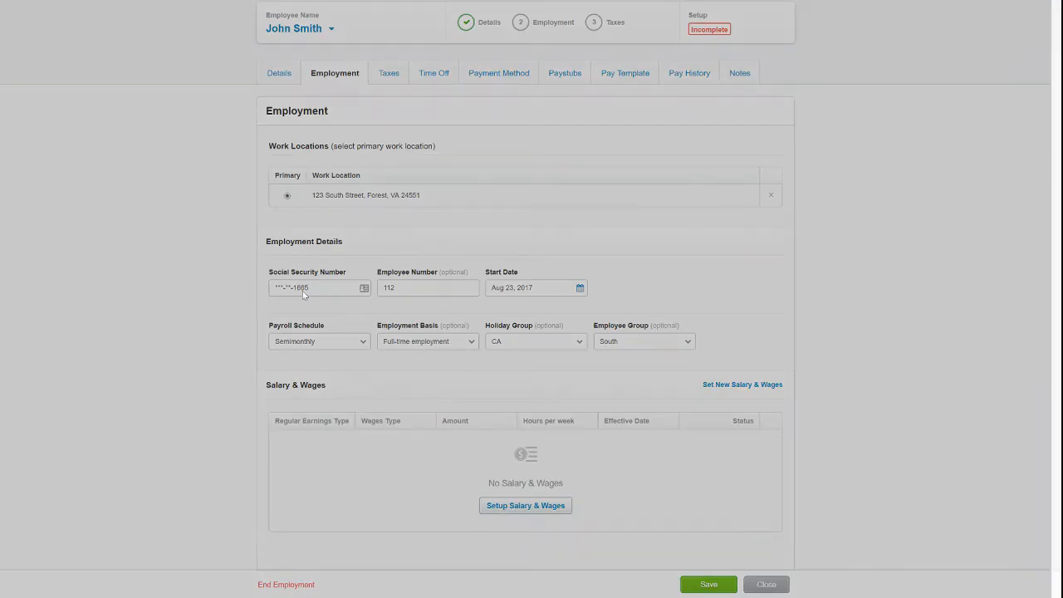
click(465, 251)
click(449, 271)
click(456, 288)
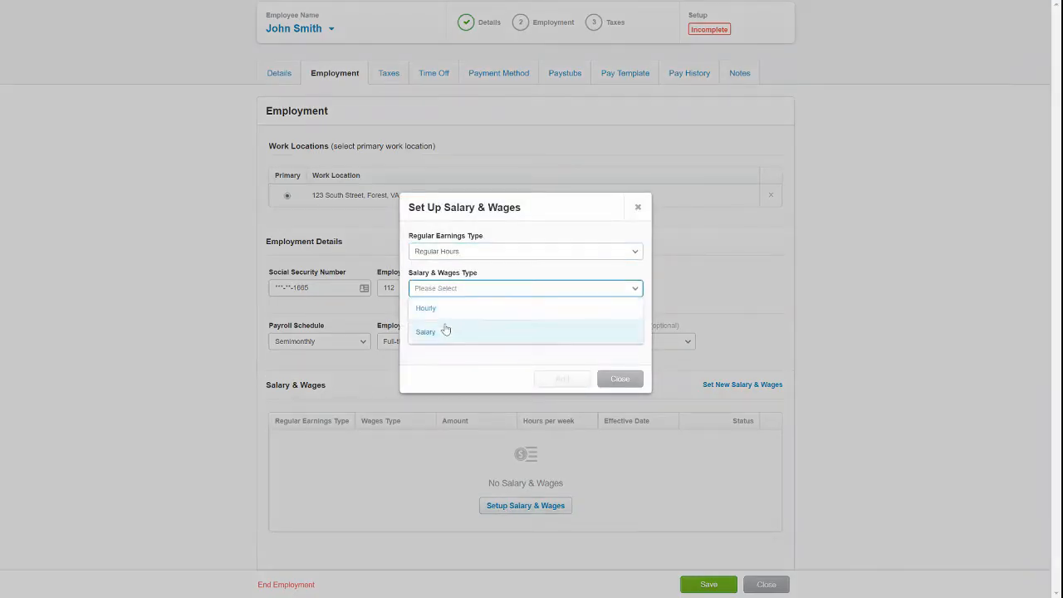
click(444, 332)
click(444, 328)
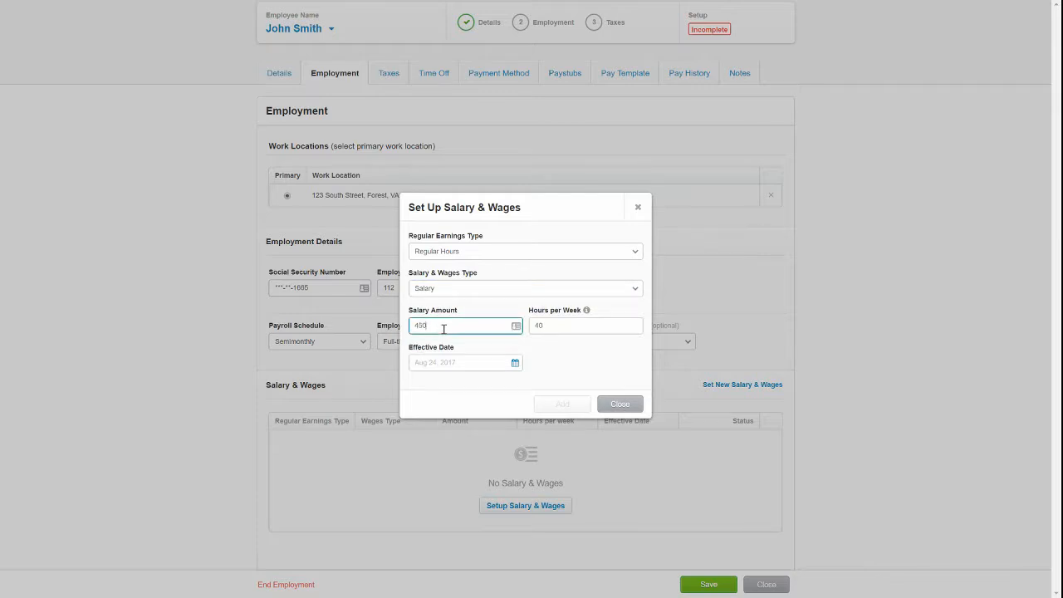
click(459, 365)
click(474, 359)
click(474, 359)
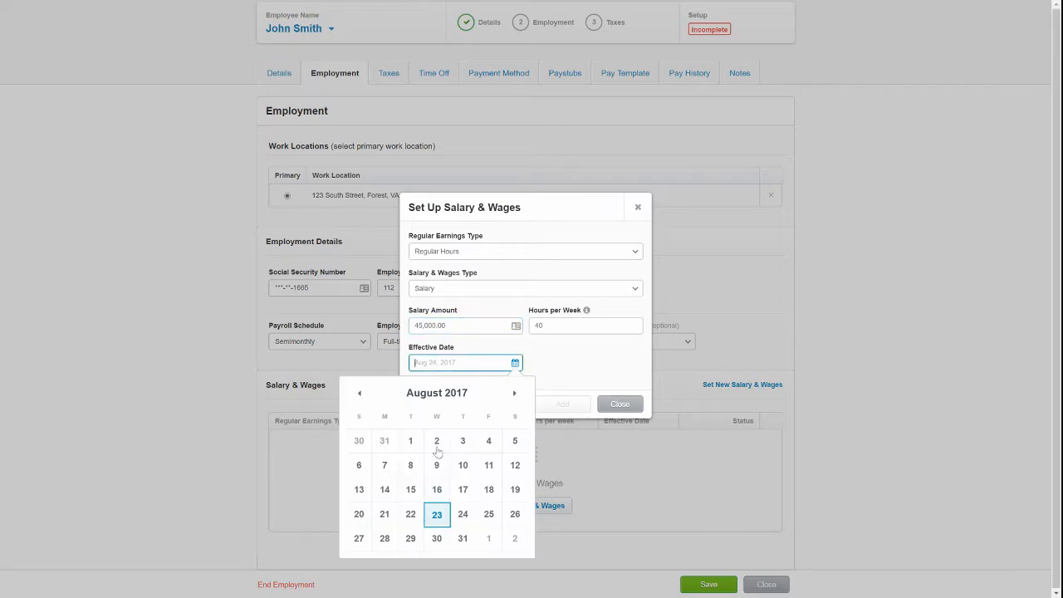
click(466, 510)
click(562, 404)
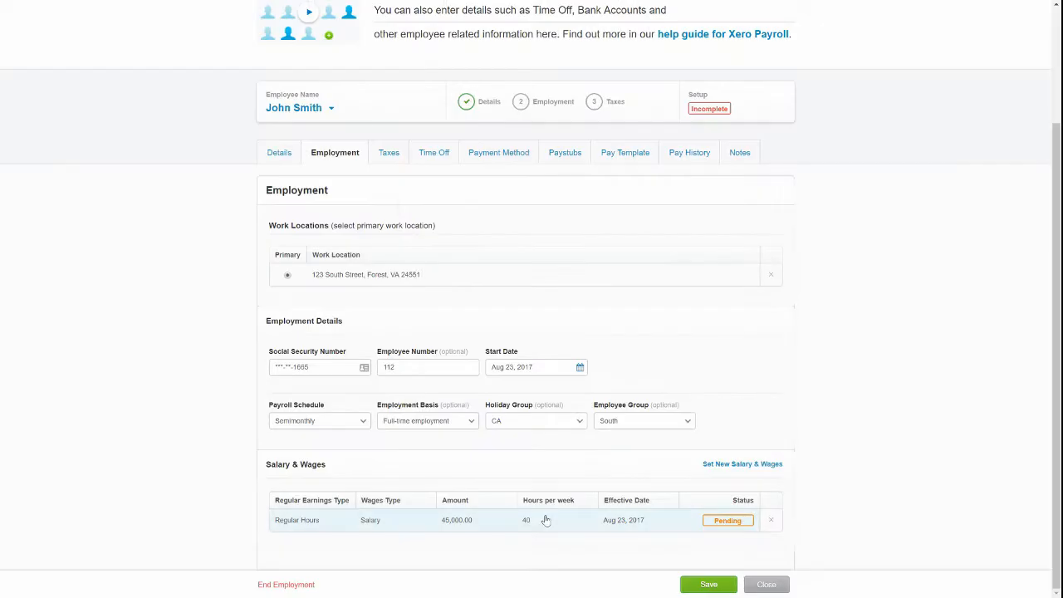
click(708, 584)
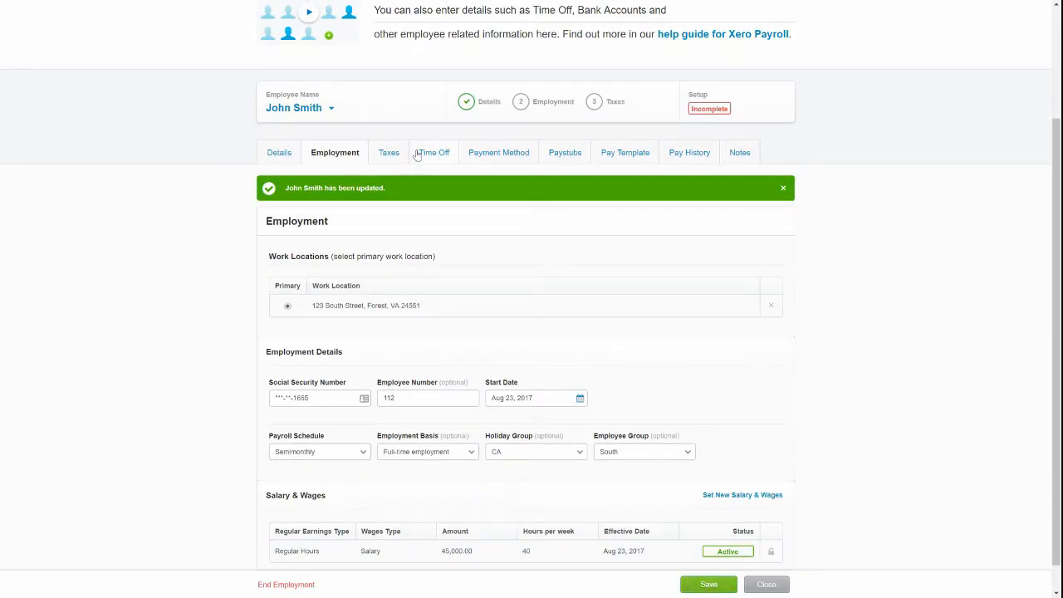
click(391, 154)
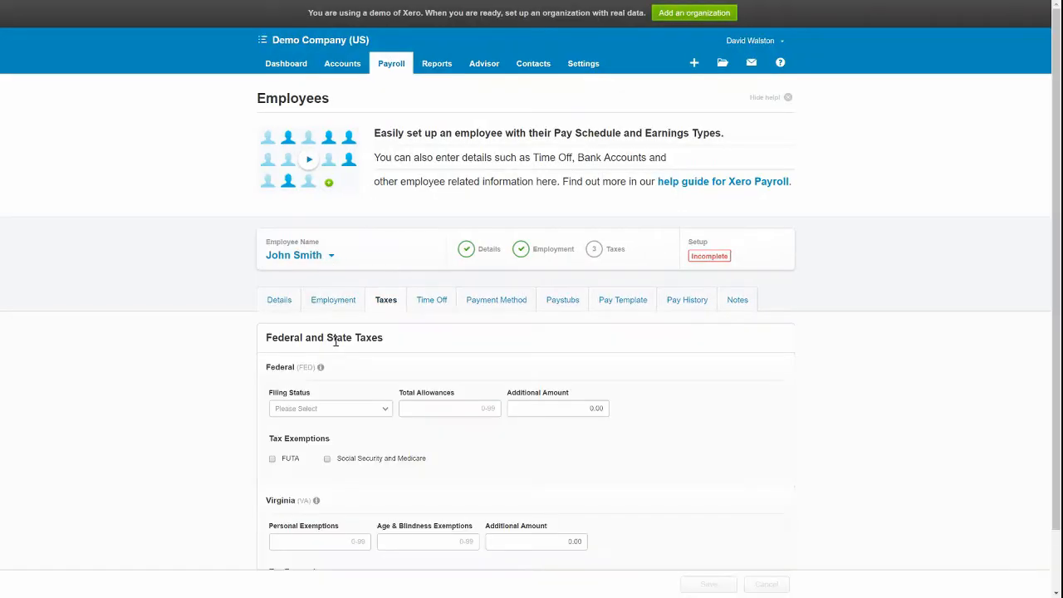
Set filing status Married with 0 allowances and 0 Virginia exemptions, and save the taxes.
click(324, 410)
click(309, 454)
click(480, 411)
scroll(516, 410, down, 2)
click(302, 479)
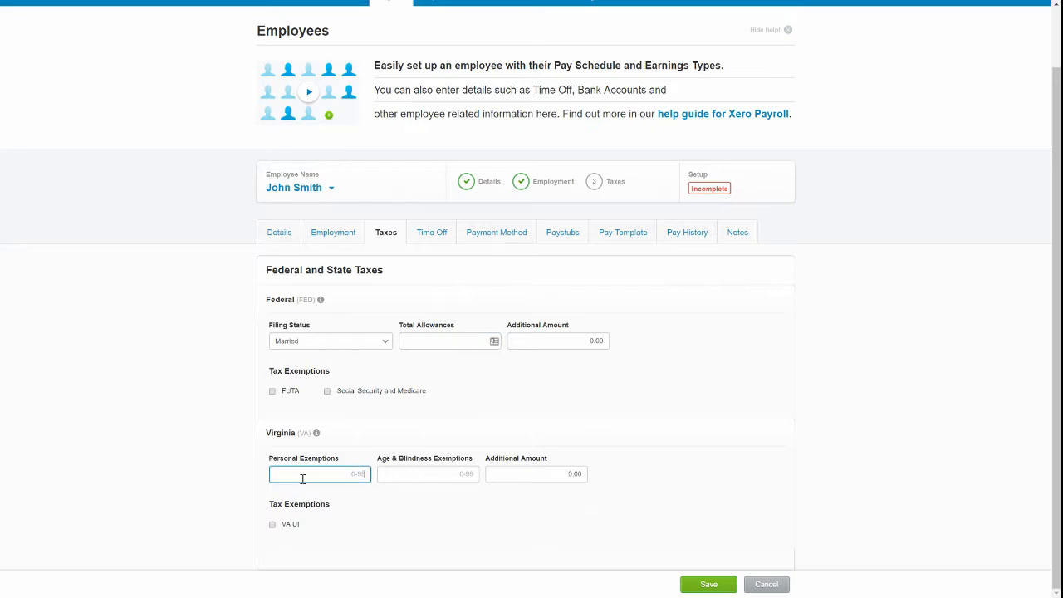
click(709, 584)
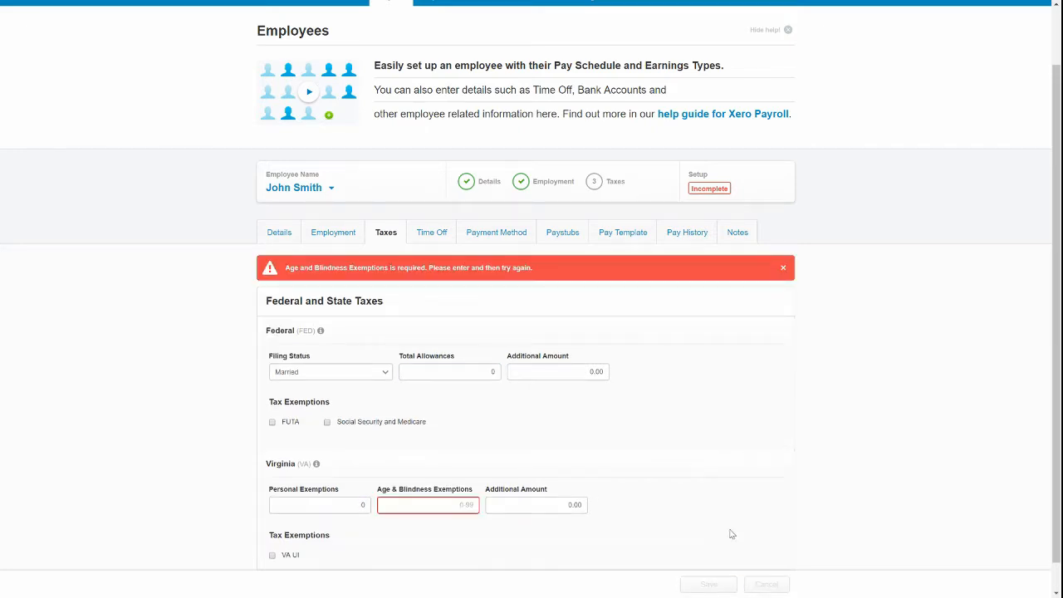
scroll(405, 490, down, 1)
text(0)
click(705, 584)
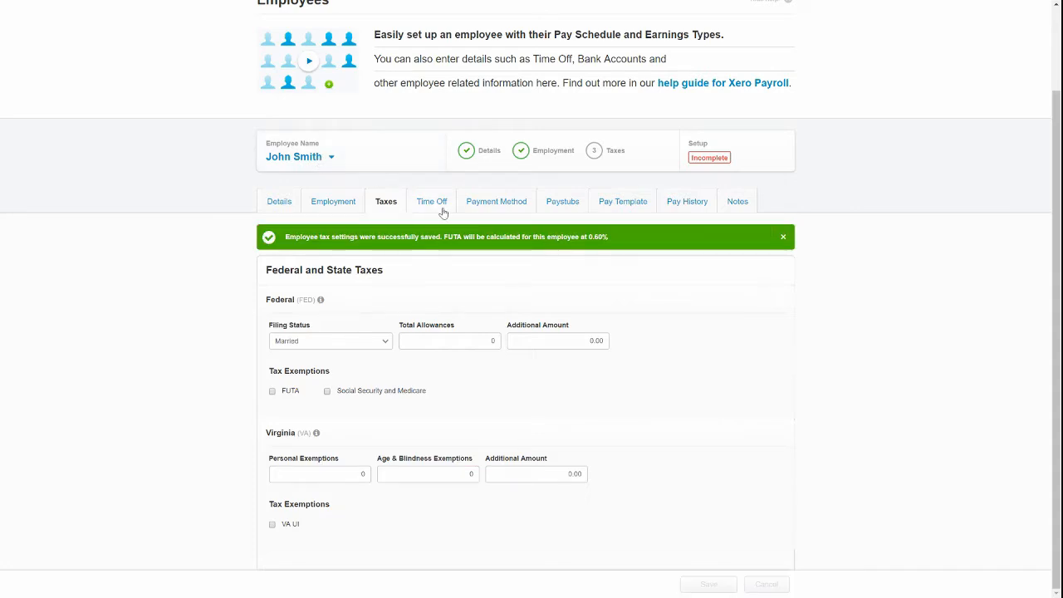
click(434, 231)
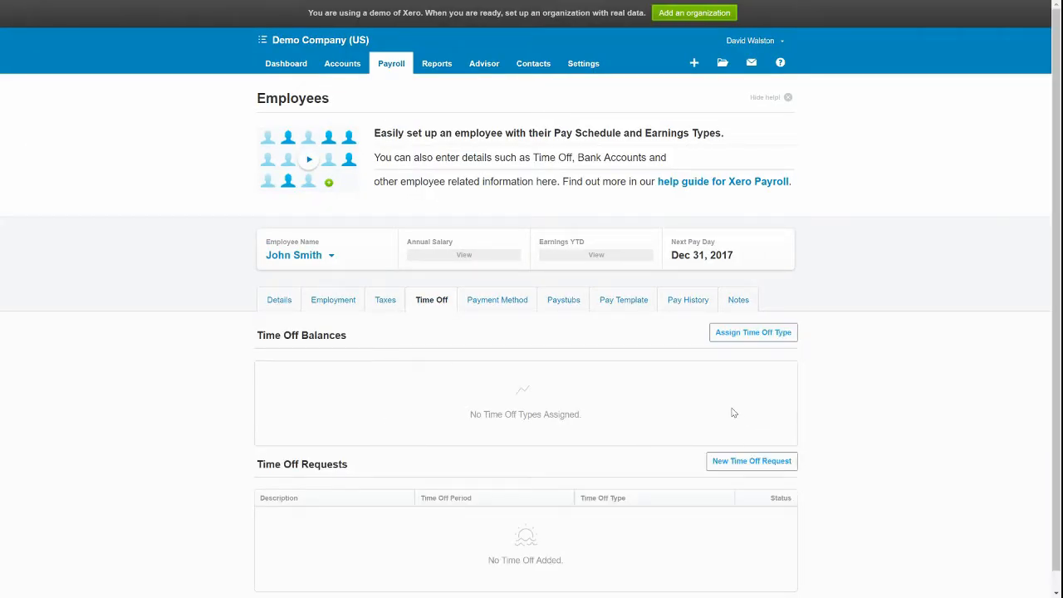
Assign Vacation accruing 40 hours at Beginning of Calendar Year, maximum 80, starting balance 20.
click(748, 332)
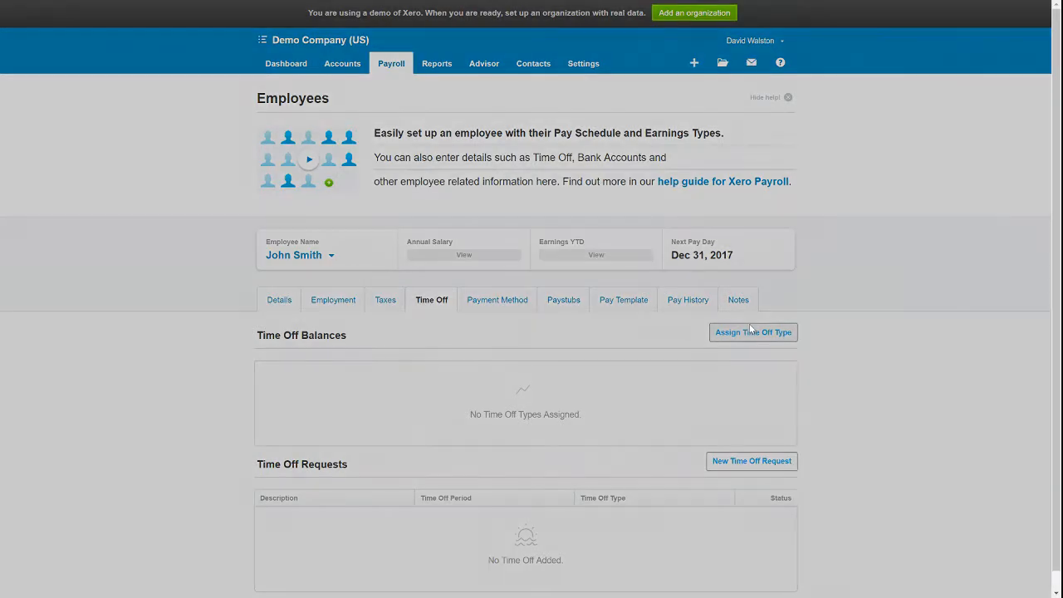
click(448, 205)
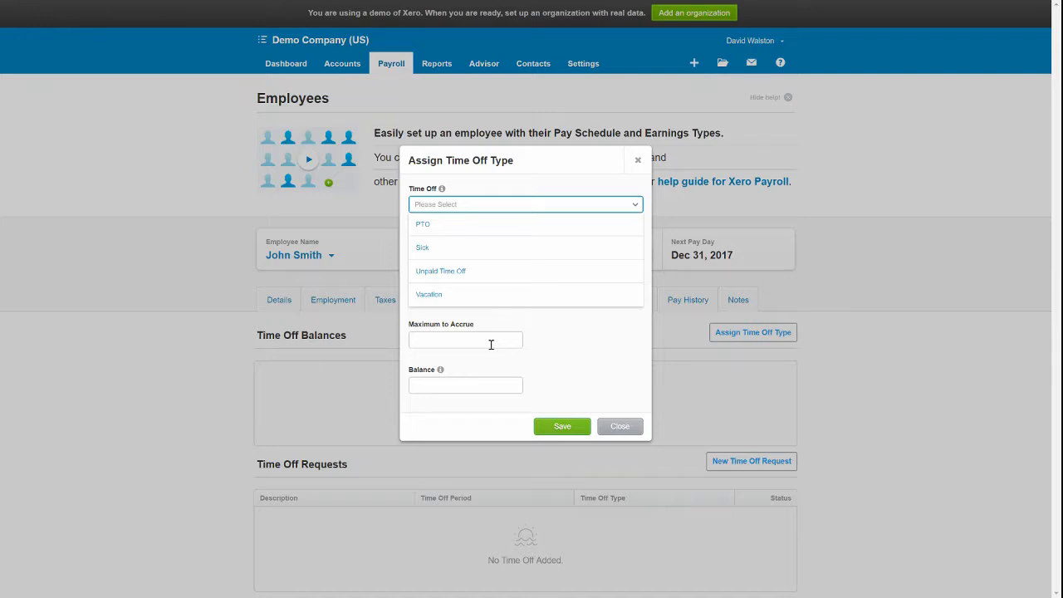
click(457, 294)
click(450, 250)
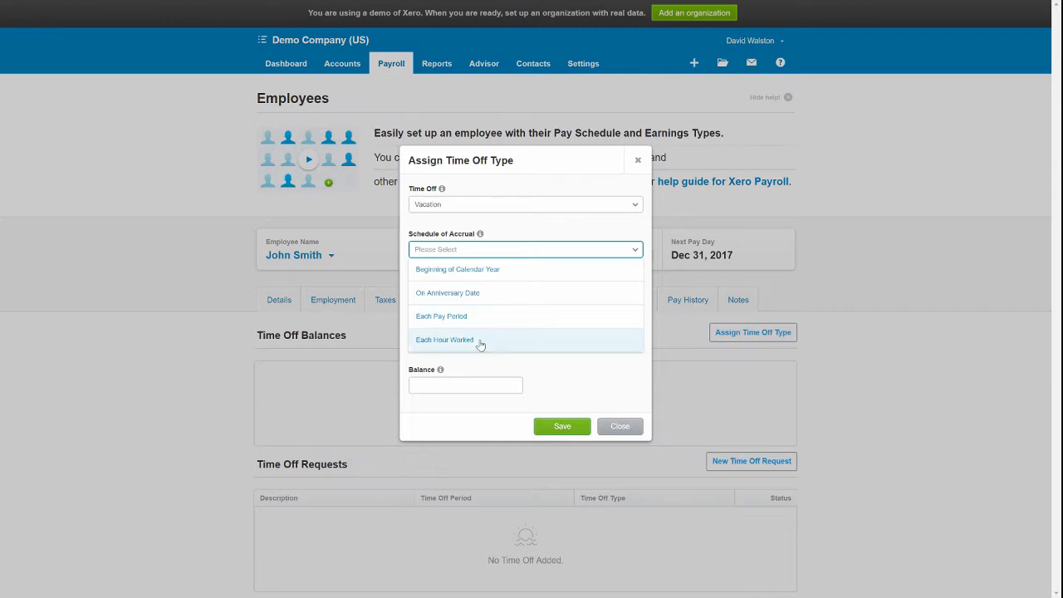
click(515, 272)
click(465, 297)
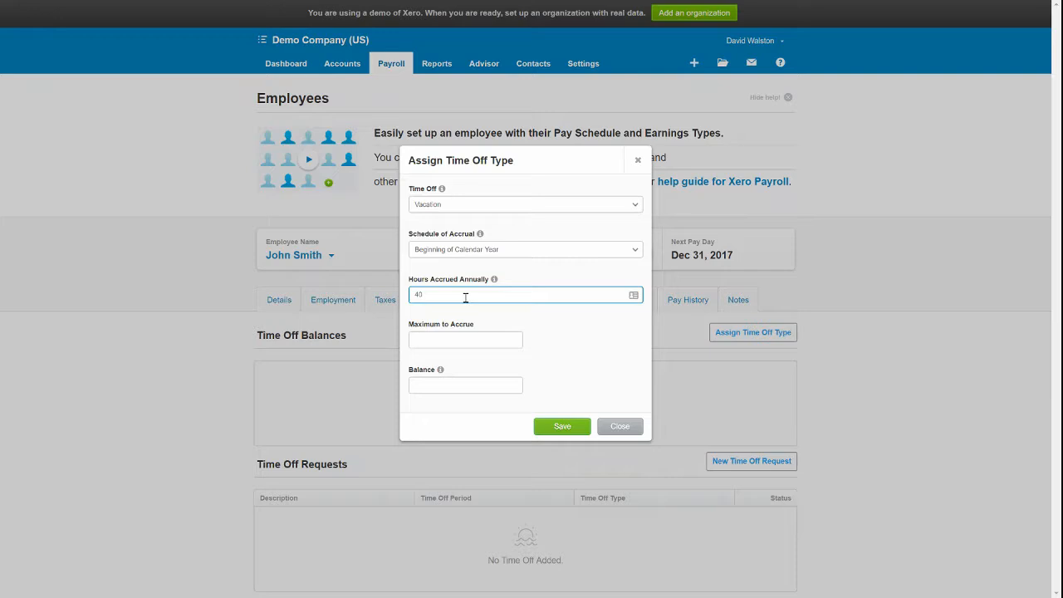
key(Tab)
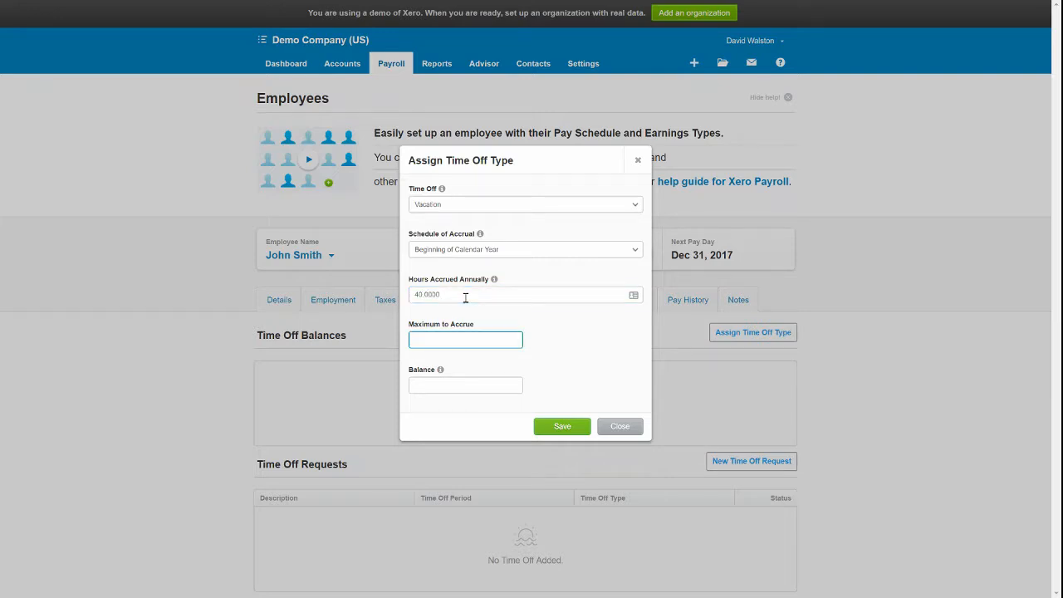
key(Tab)
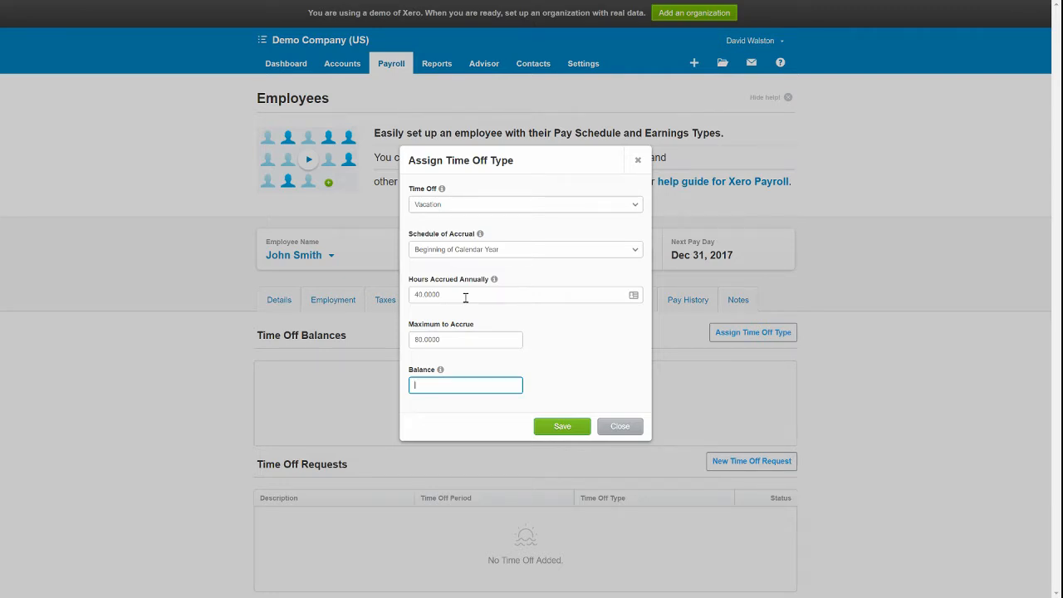
key(Tab)
click(564, 428)
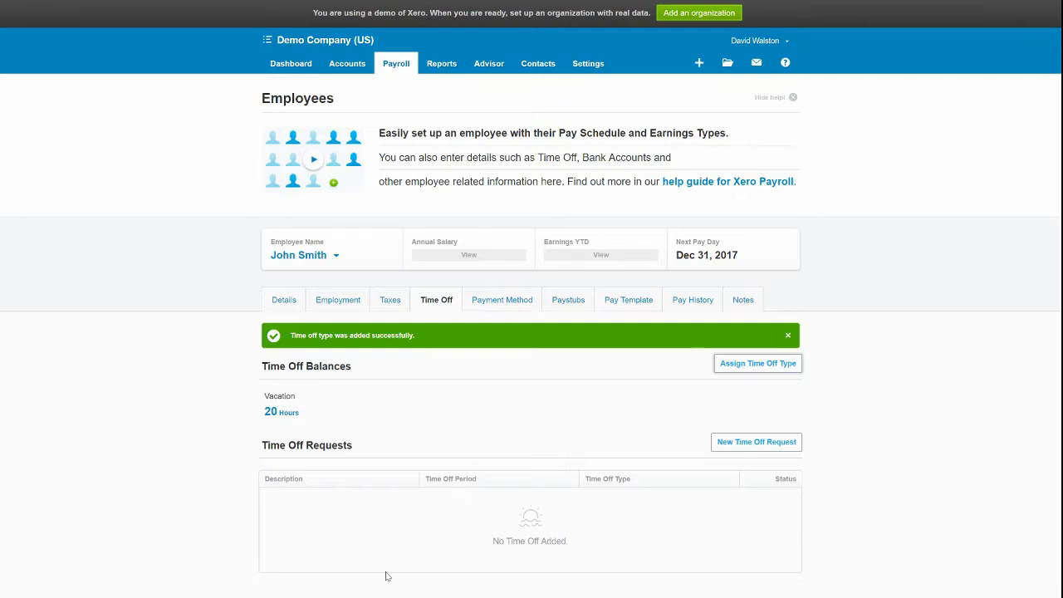
Start a Vacation time off request with the description 'Trip'.
click(756, 442)
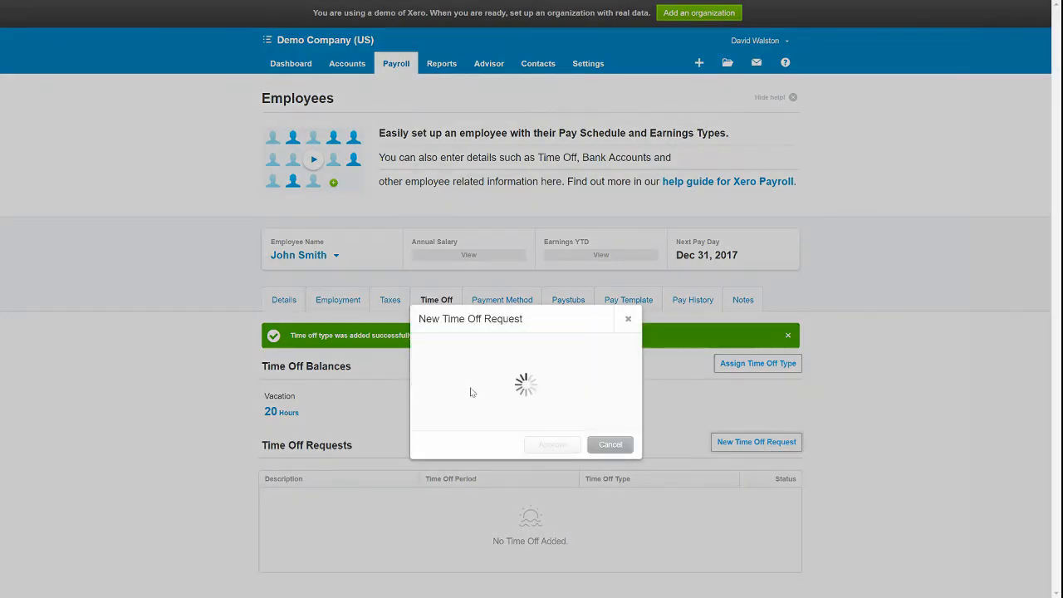
click(449, 240)
click(455, 261)
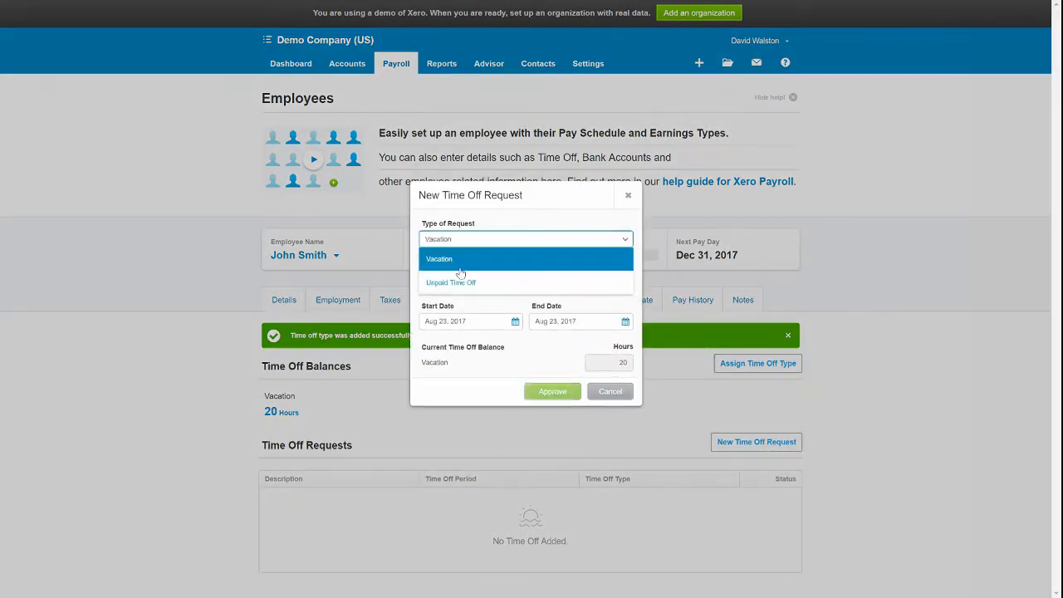
text(Trip)
click(615, 378)
key(Tab)
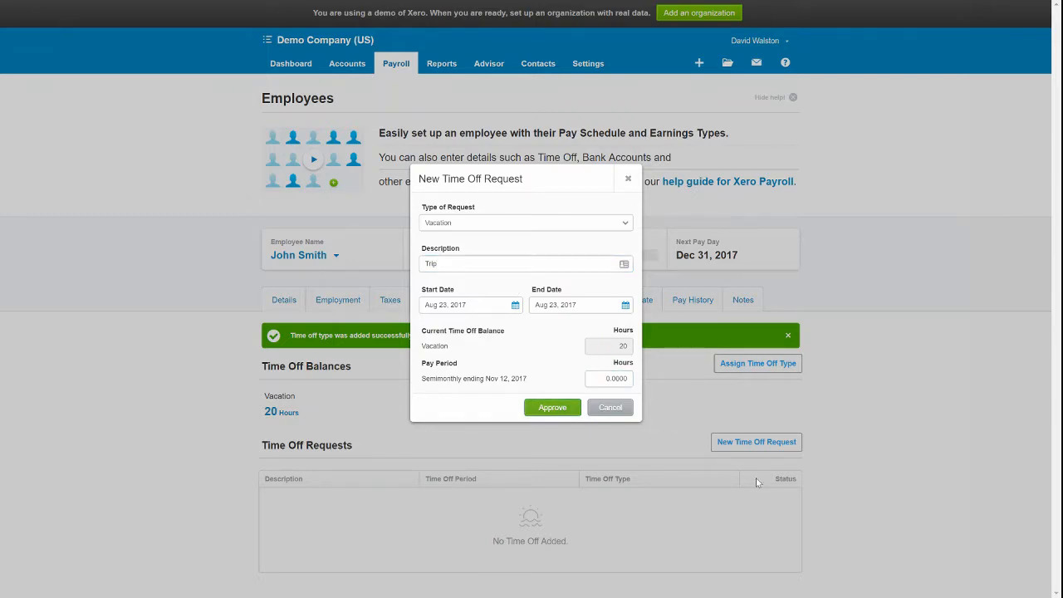
Set start and end dates to Aug 24, 2017, enter the pay-period hours, and approve.
click(510, 305)
click(543, 454)
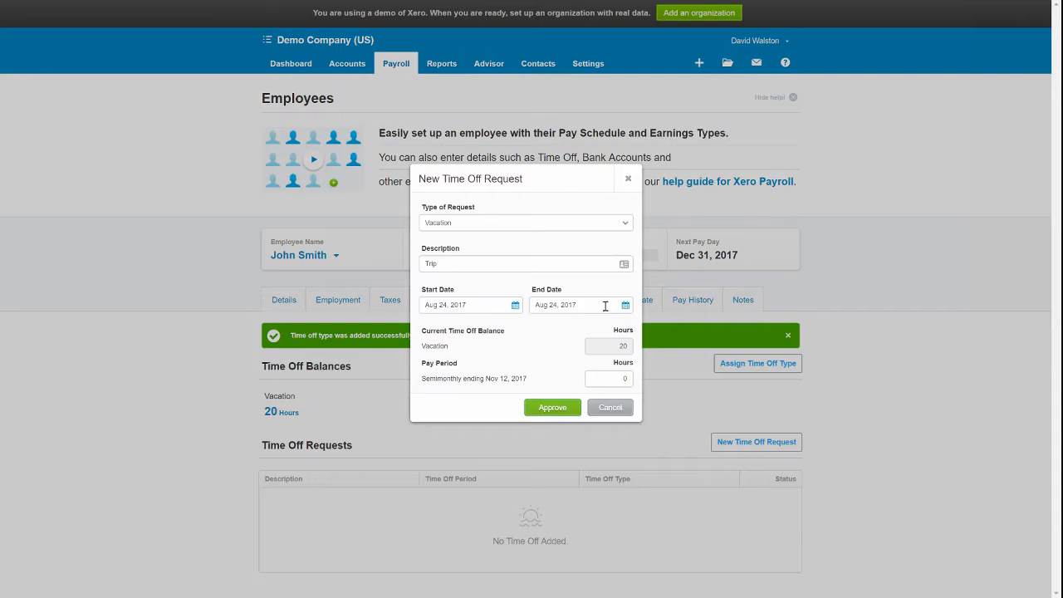
click(606, 306)
click(566, 456)
click(617, 378)
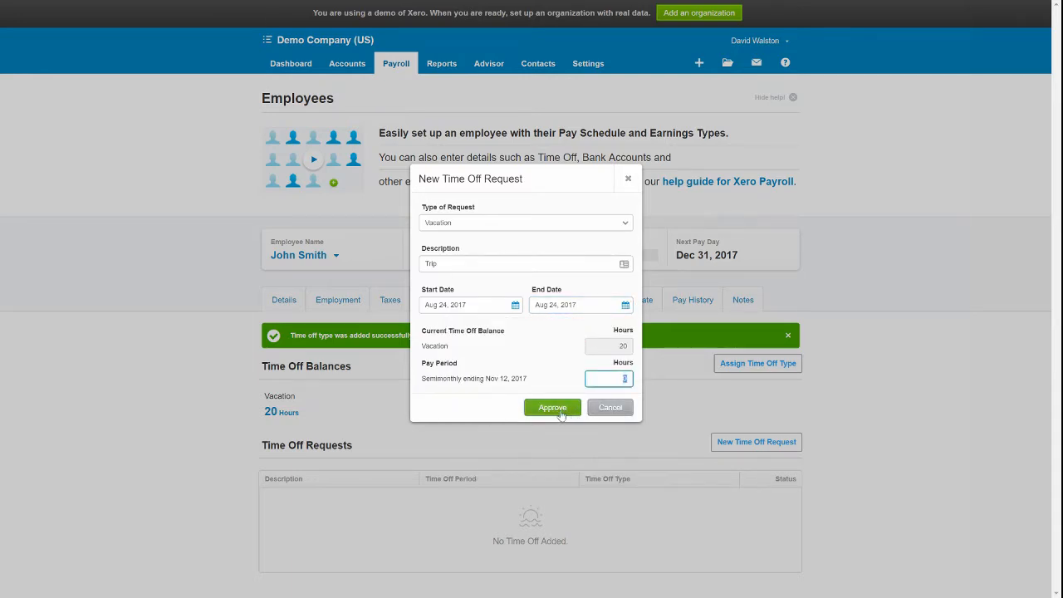
click(562, 414)
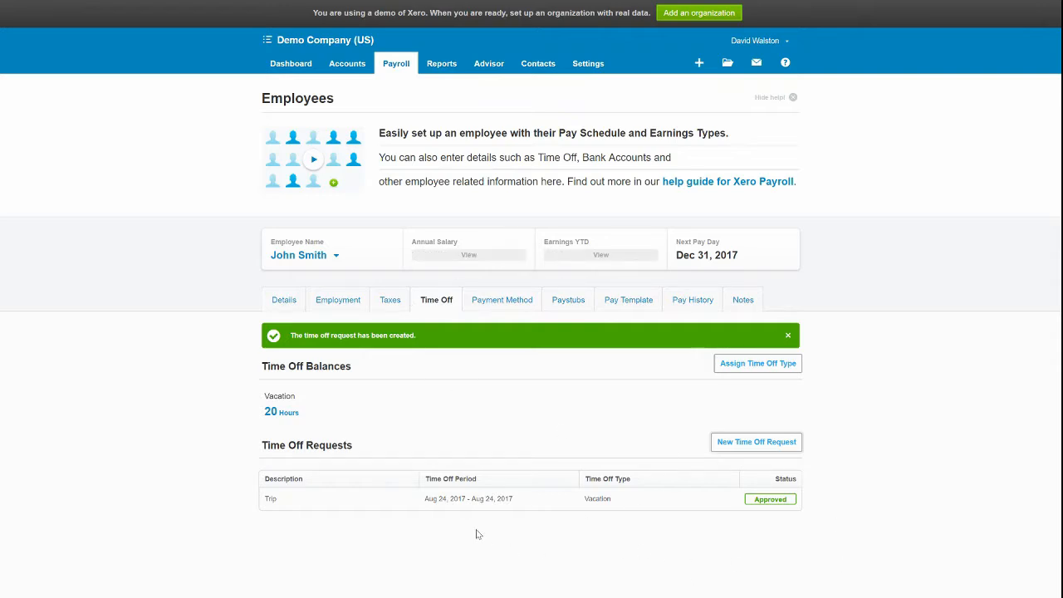
Check the Payment Method and Paystubs tabs, then view the Pay Template with Regular Hours 86.6667 totalling 1,875.00.
click(503, 302)
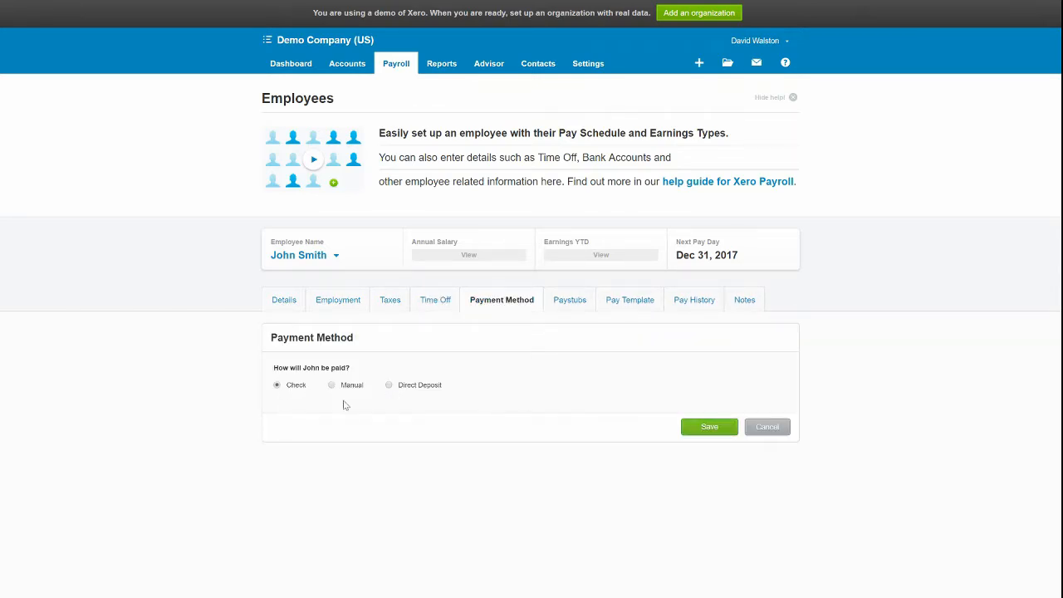
click(550, 303)
click(629, 300)
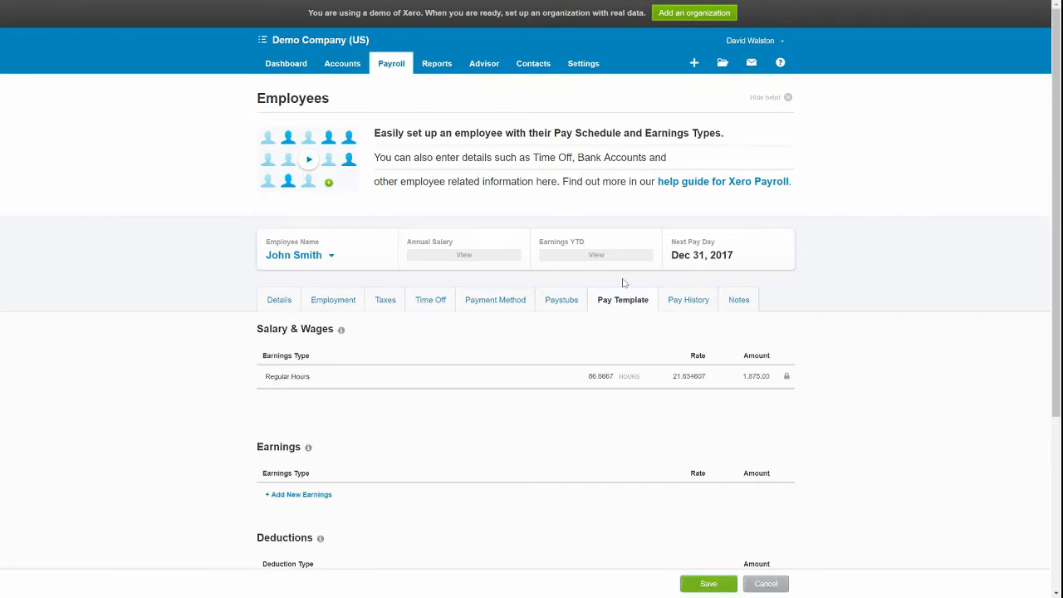
scroll(623, 295, down, 3)
scroll(623, 295, up, 3)
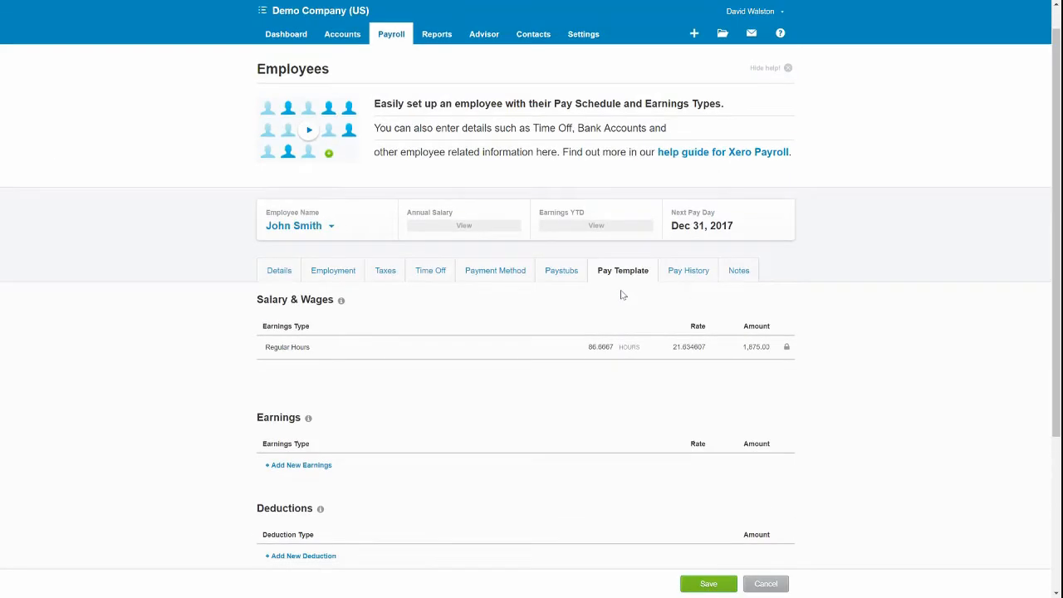
scroll(614, 359, down, 3)
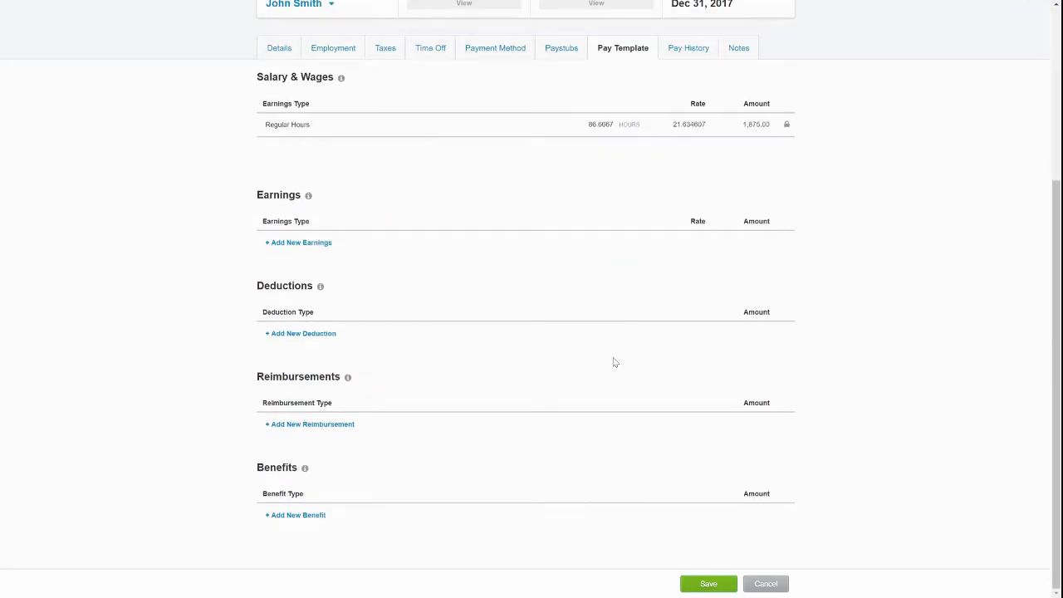
Add a Retirement Plan deduction as % of gross and a Health Insurance deduction as a fixed amount.
click(281, 335)
click(321, 336)
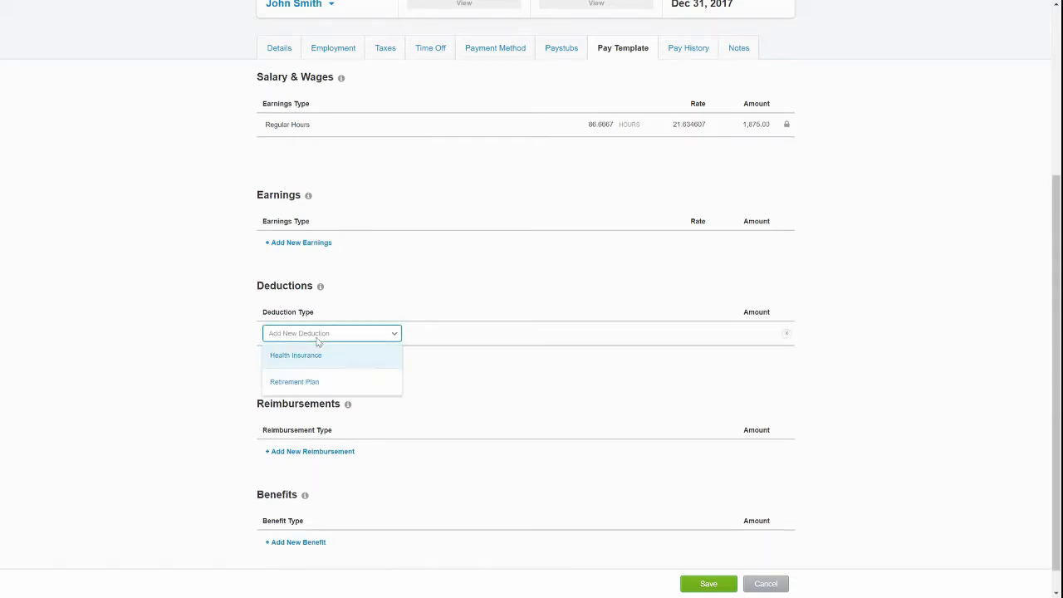
click(325, 378)
click(324, 362)
click(328, 363)
click(330, 379)
click(482, 336)
click(478, 362)
click(479, 363)
click(473, 384)
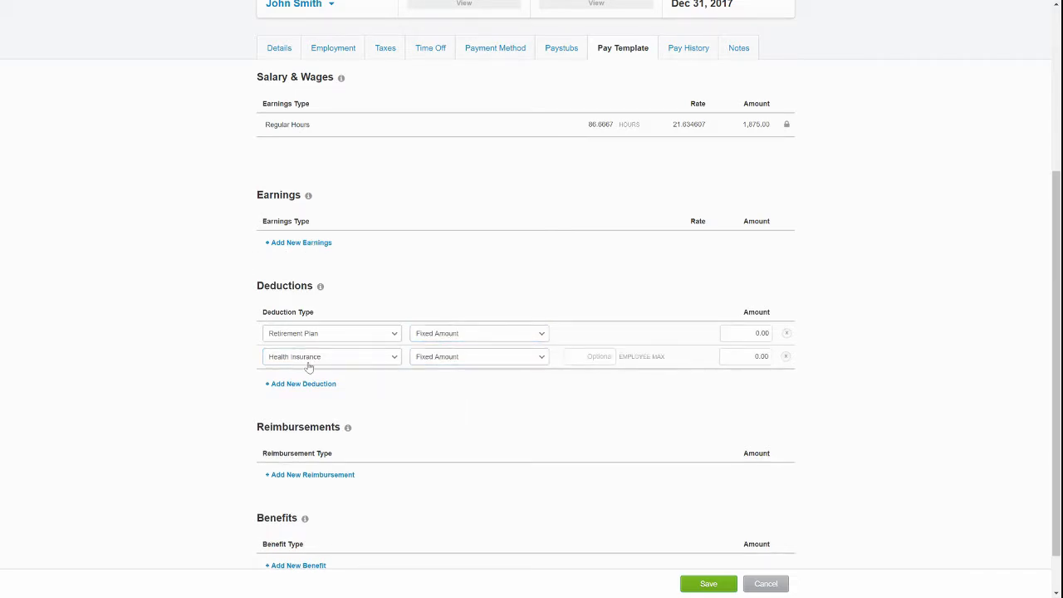
click(487, 335)
click(456, 374)
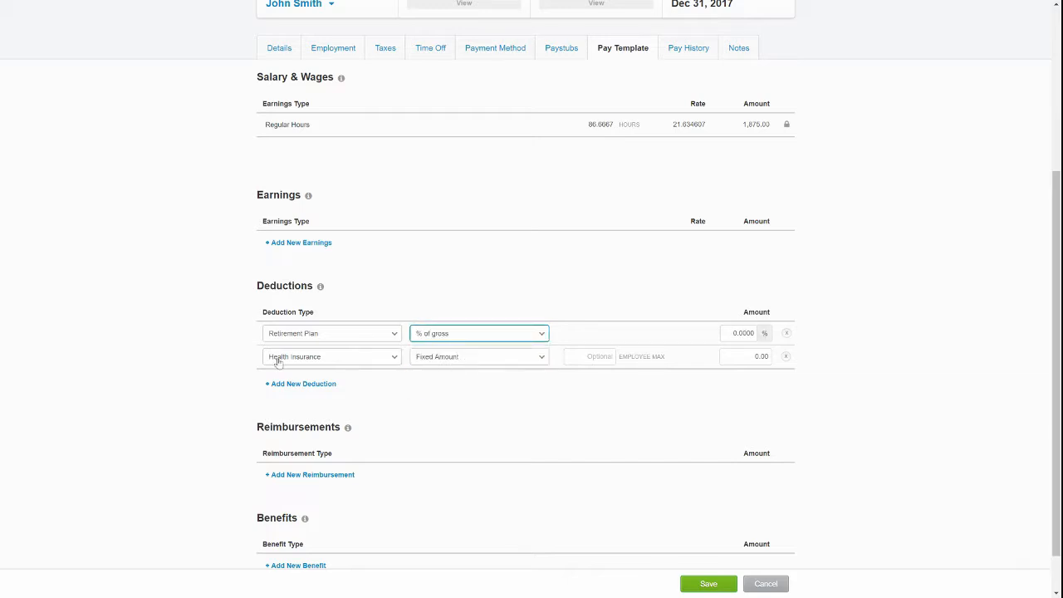
Browse the earnings and reimbursement types without adding any new lines.
click(281, 241)
click(320, 248)
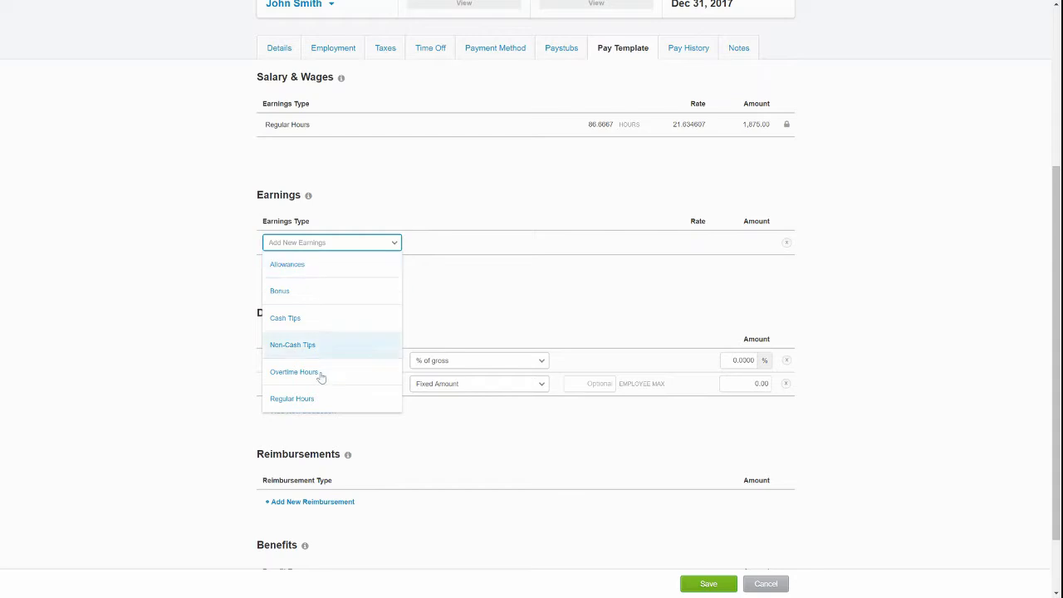
click(435, 323)
scroll(467, 365, down, 2)
click(301, 424)
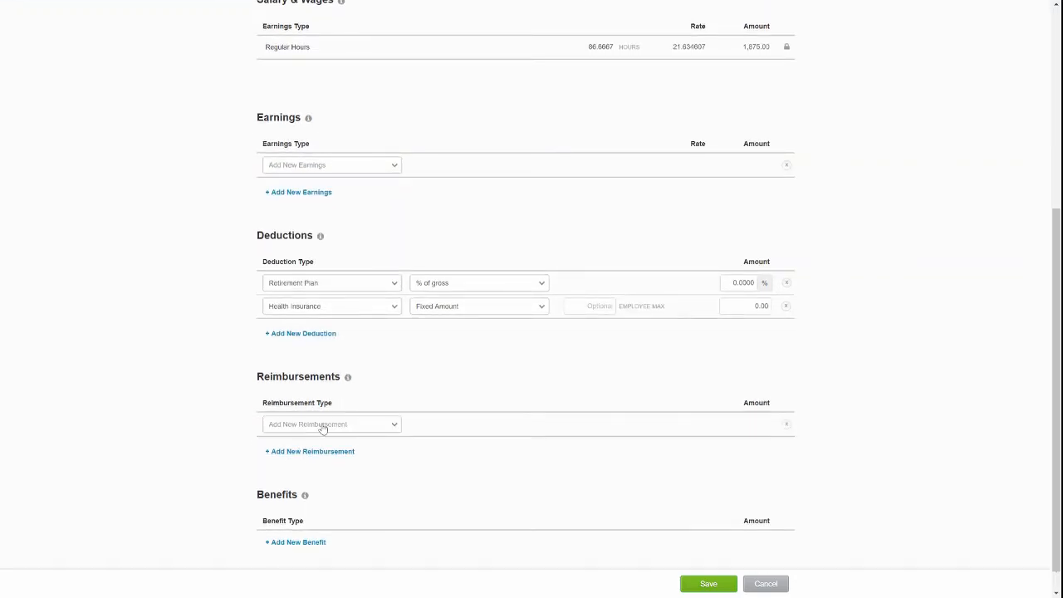
click(322, 426)
click(533, 436)
scroll(532, 436, down, 1)
Add an Employer Health Insurance benefit and save the pay template.
click(295, 516)
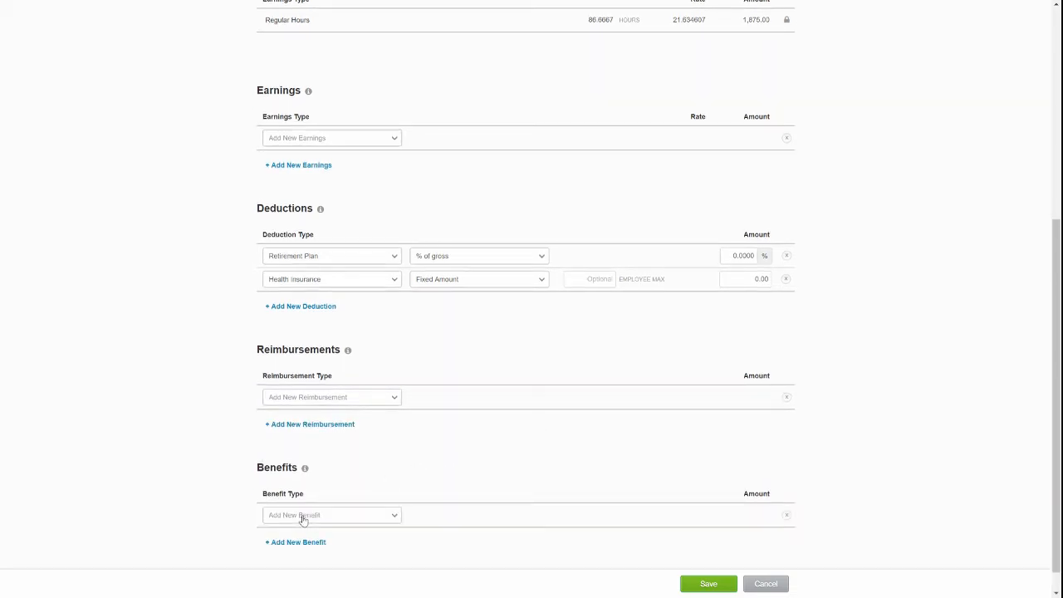
click(352, 518)
scroll(348, 523, down, 1)
click(351, 510)
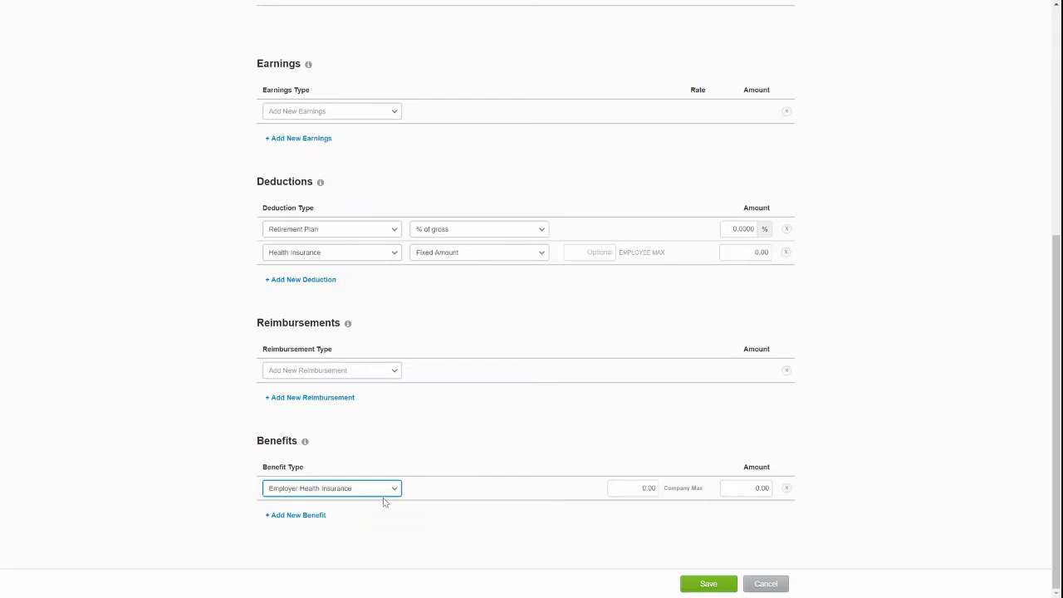
mouse_move(307, 445)
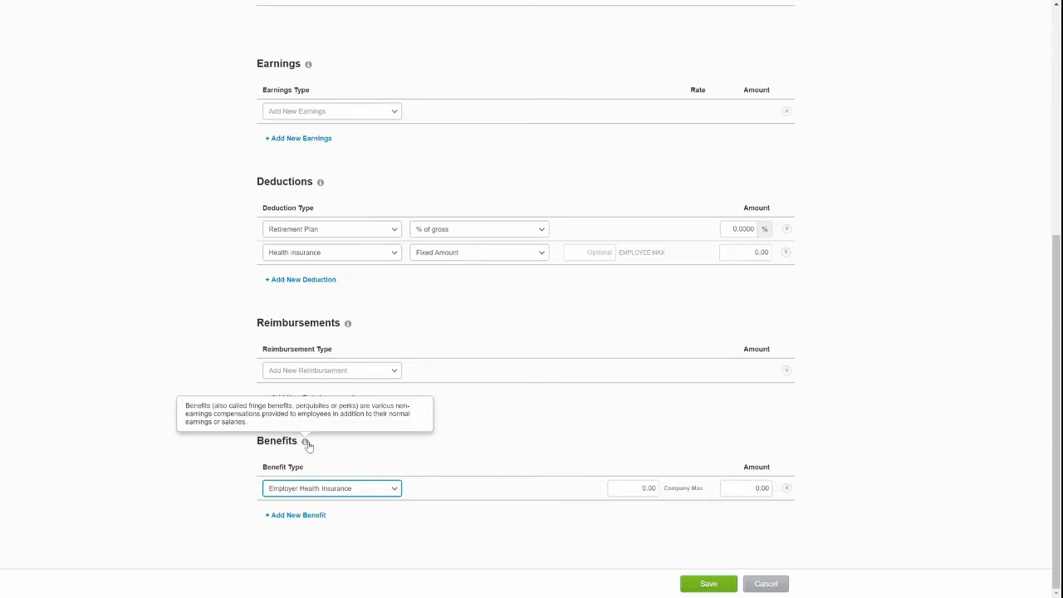
scroll(517, 485, up, 5)
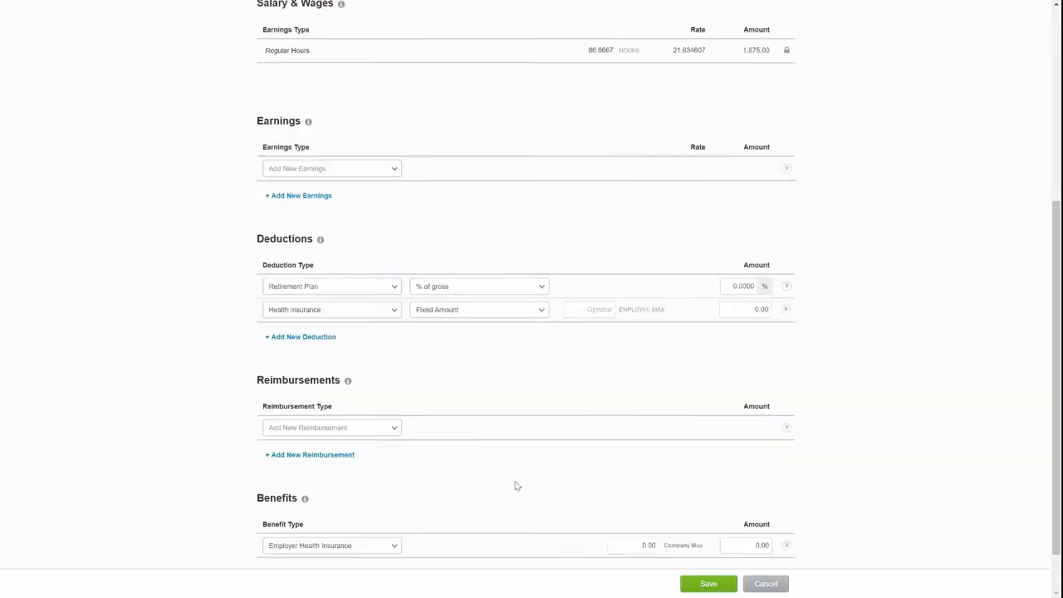
click(709, 586)
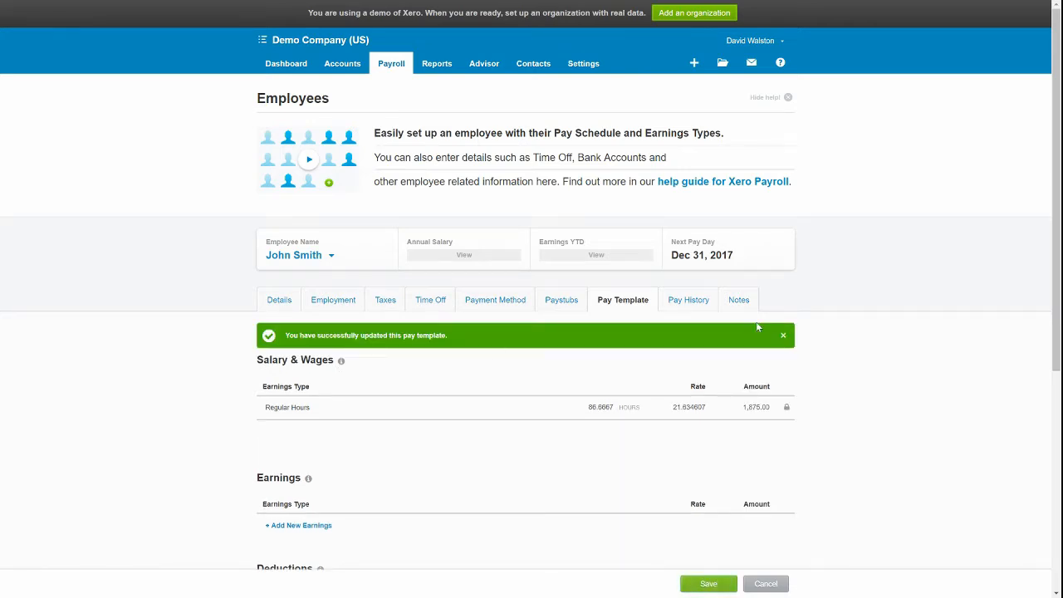
Check the employee's Pay History, then go to Payroll Taxes & Filings.
click(696, 305)
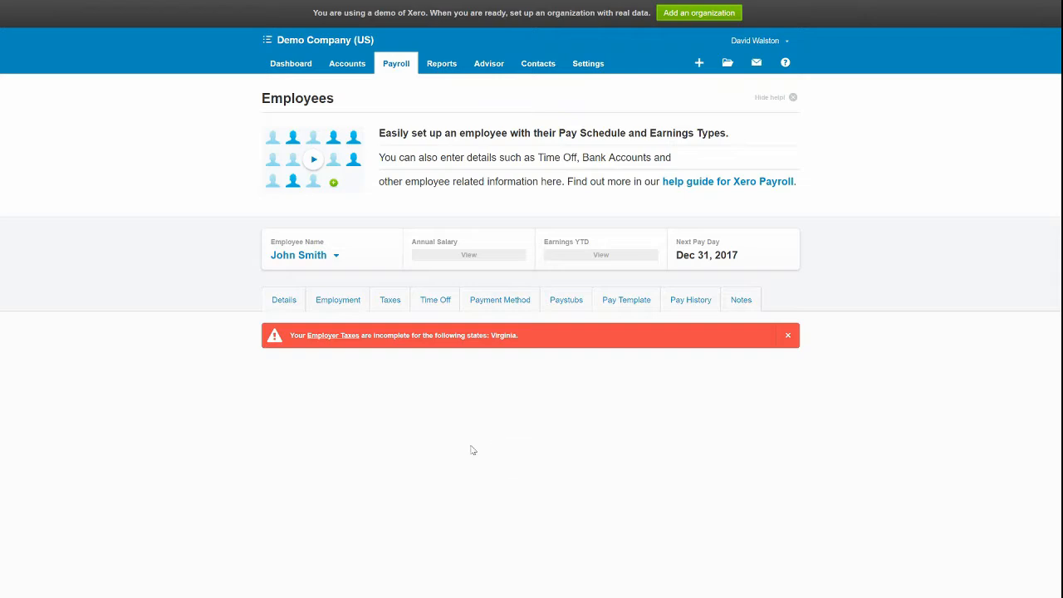
click(390, 68)
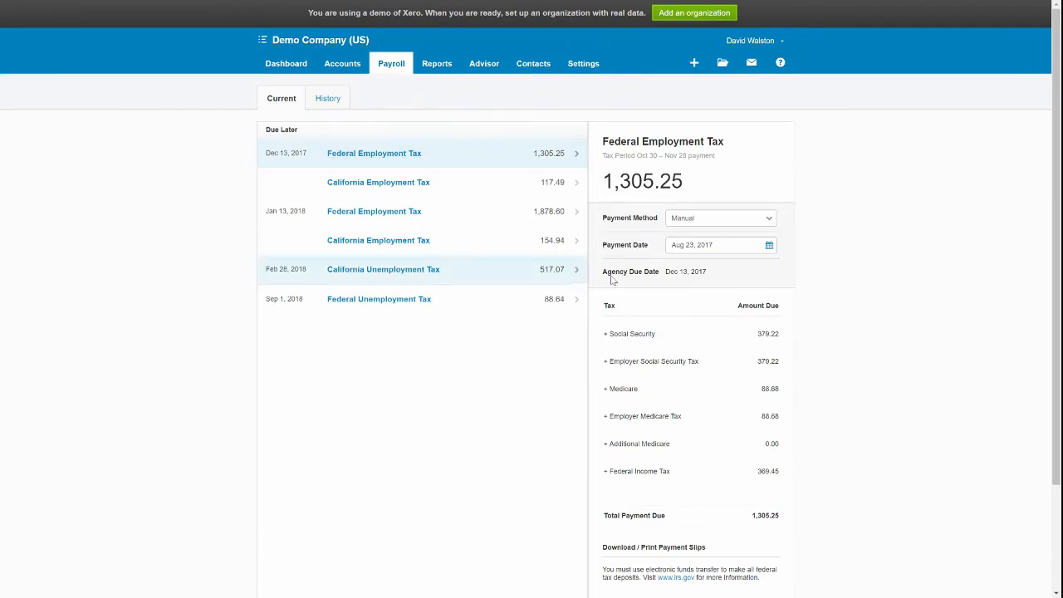
drag(601, 156, 575, 183)
click(731, 170)
click(697, 374)
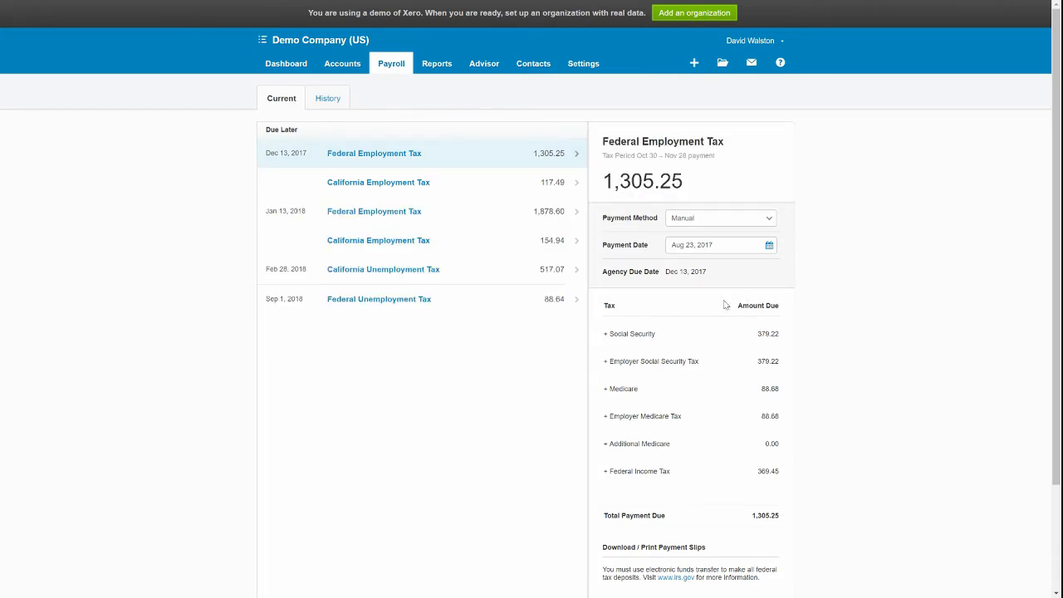
scroll(688, 358, down, 3)
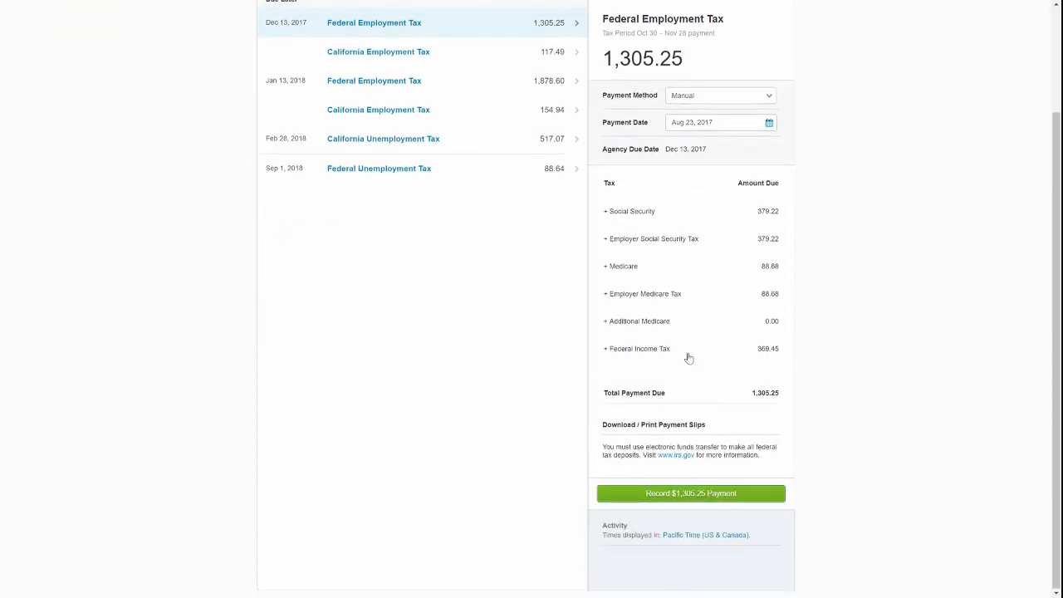
scroll(734, 356, up, 3)
click(716, 218)
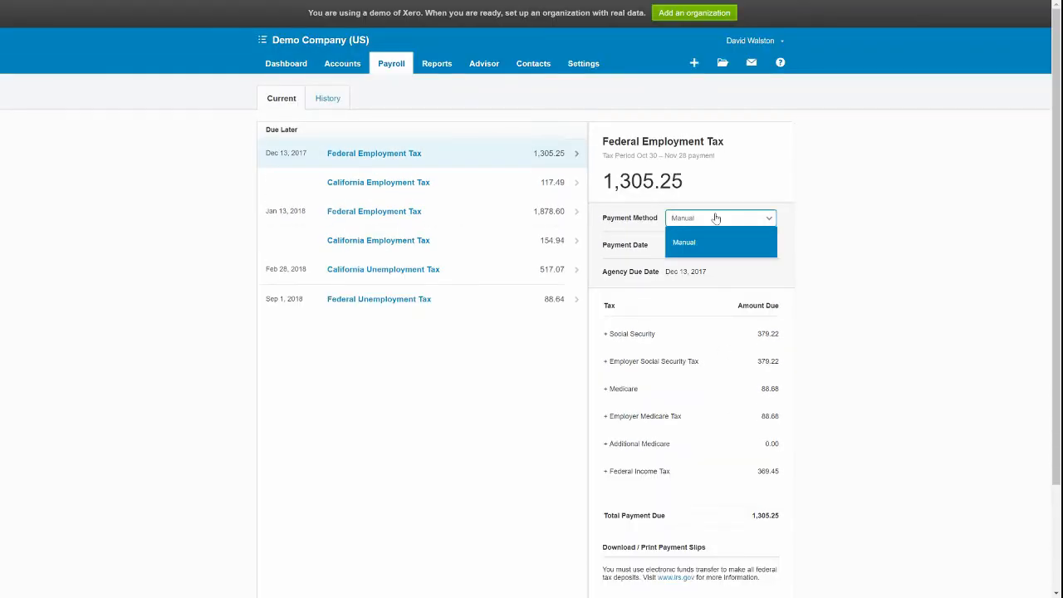
click(644, 191)
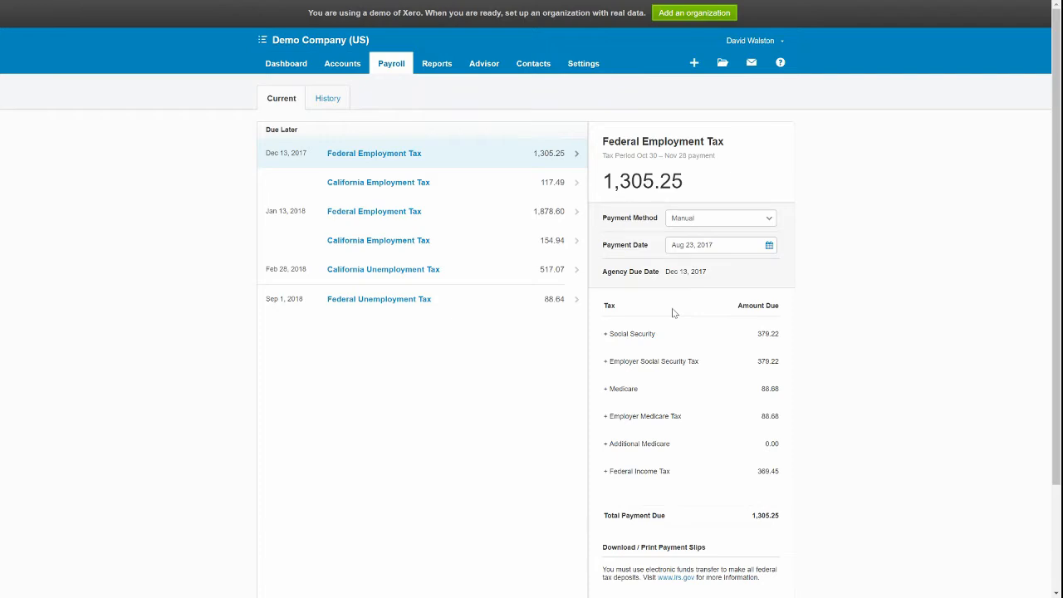
scroll(677, 316, down, 3)
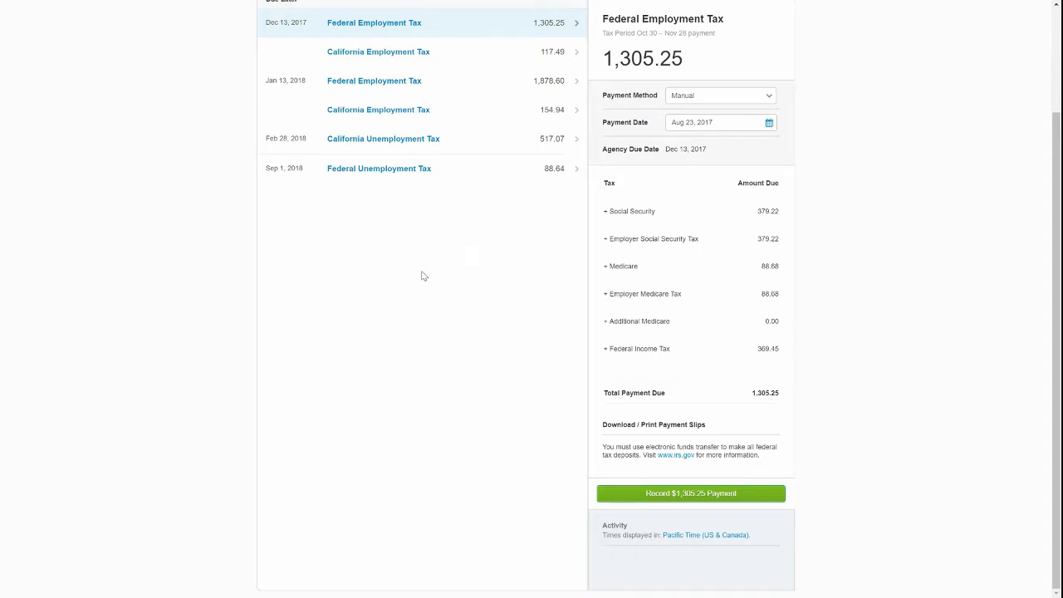
Review the California Unemployment Tax details and return to the Taxes & Filings list.
click(355, 145)
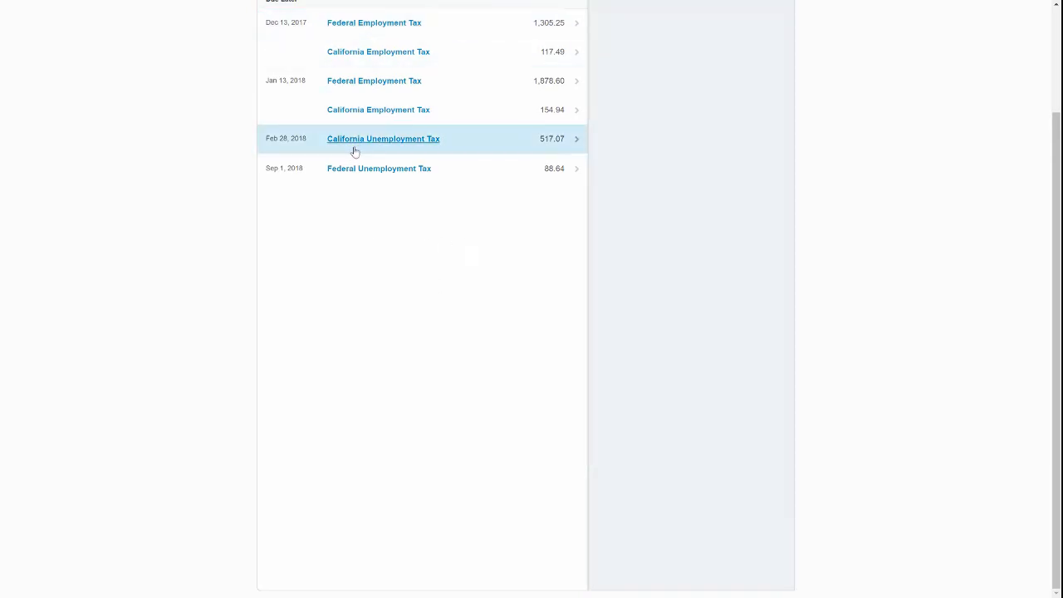
scroll(329, 190, up, 2)
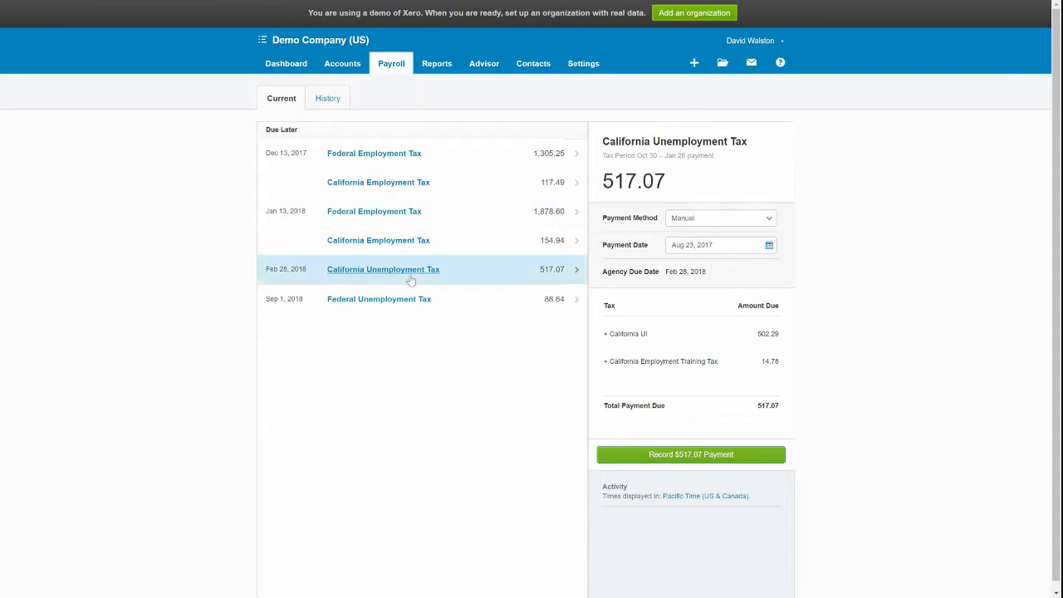
click(377, 67)
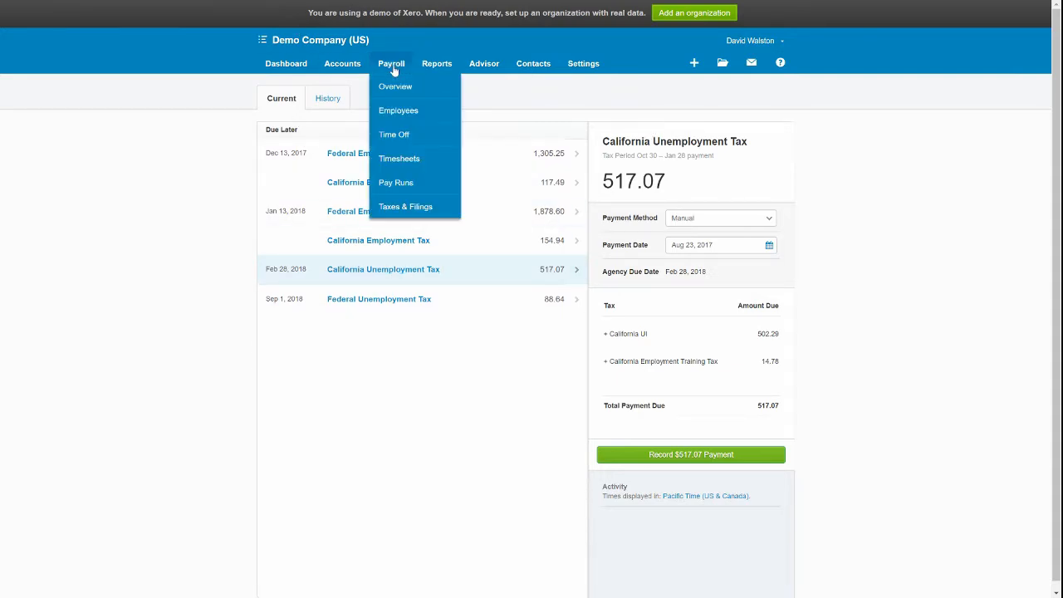
click(415, 207)
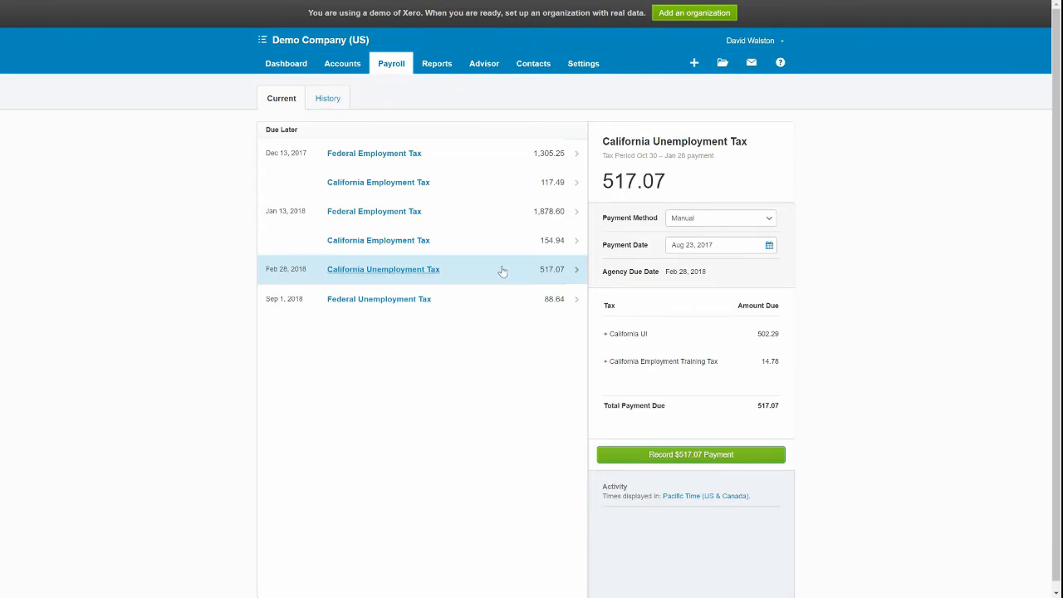
Keep the payment method as Manual and open the Dec 13 Federal Employment Tax breakdown of 1,305.25.
click(725, 221)
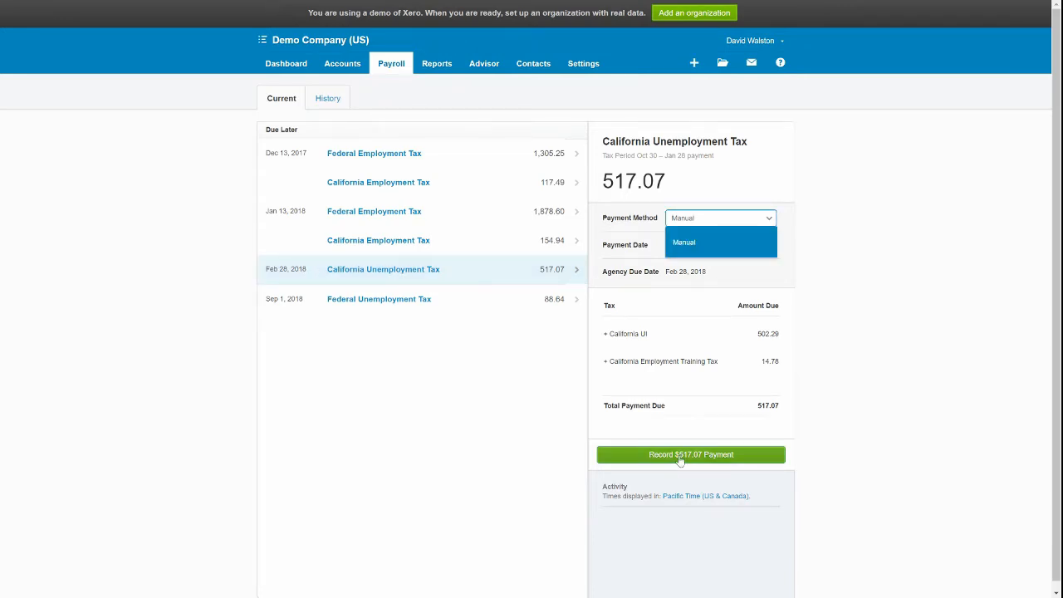
click(950, 457)
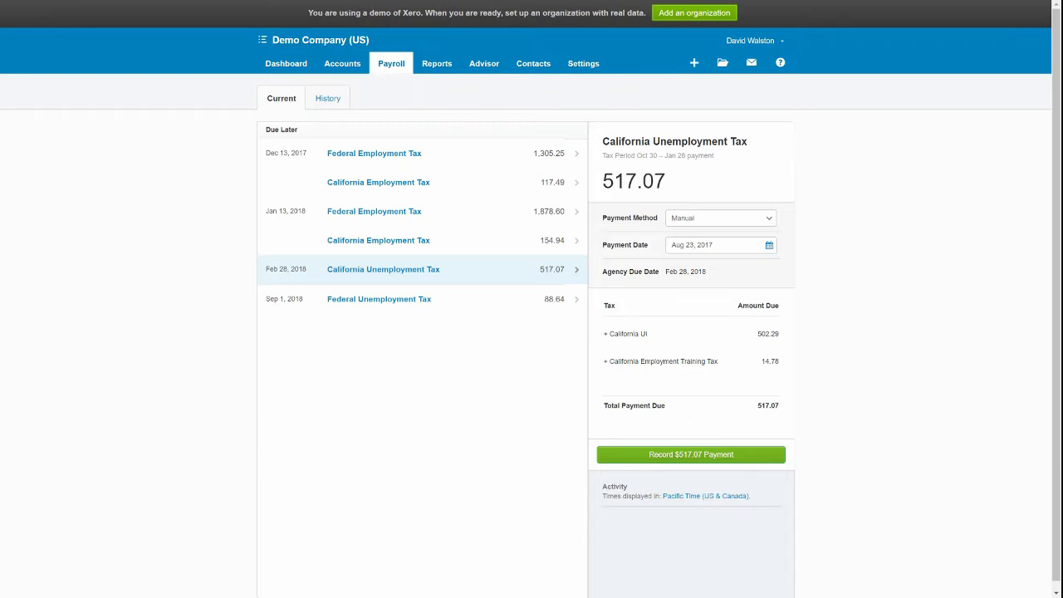
click(446, 159)
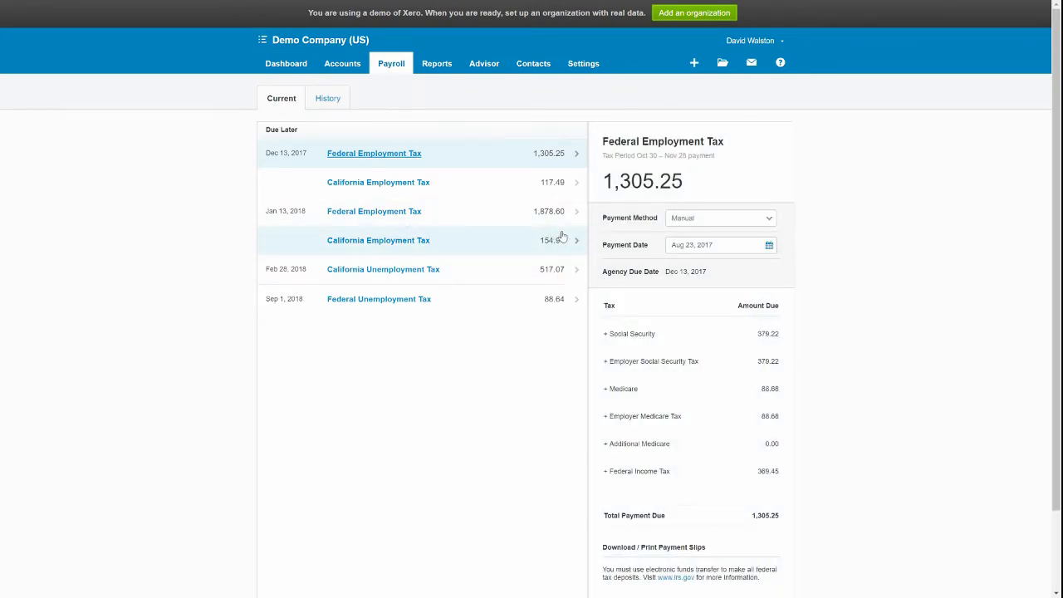
View the payroll tax History tab, which lists no tax payments yet.
scroll(695, 438, down, 1)
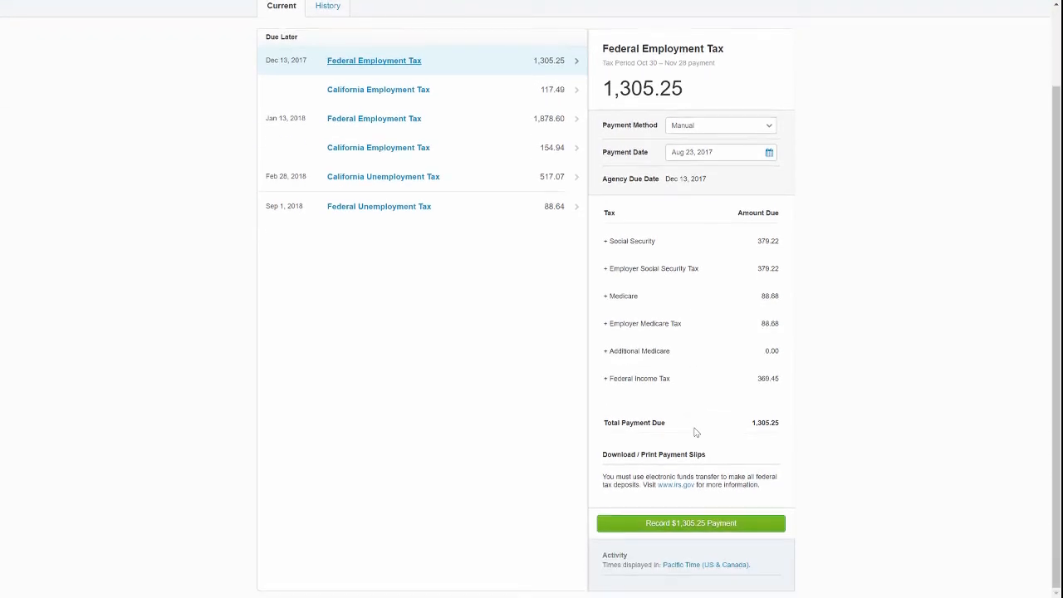
scroll(695, 434, up, 1)
click(324, 106)
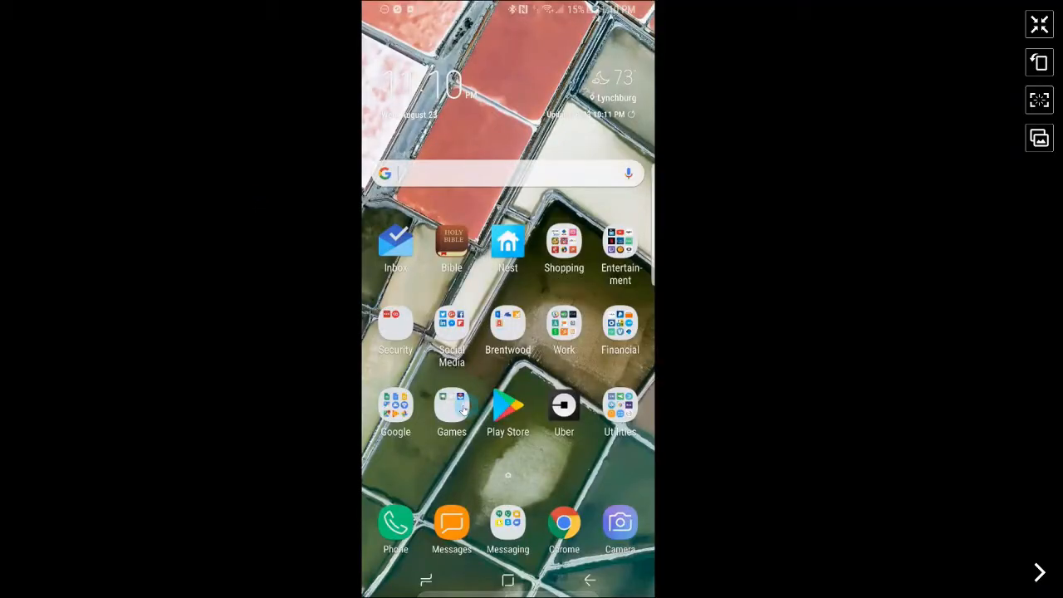
Launch Xero Me from the Work folder and check Employees: one current and no former employees.
click(565, 331)
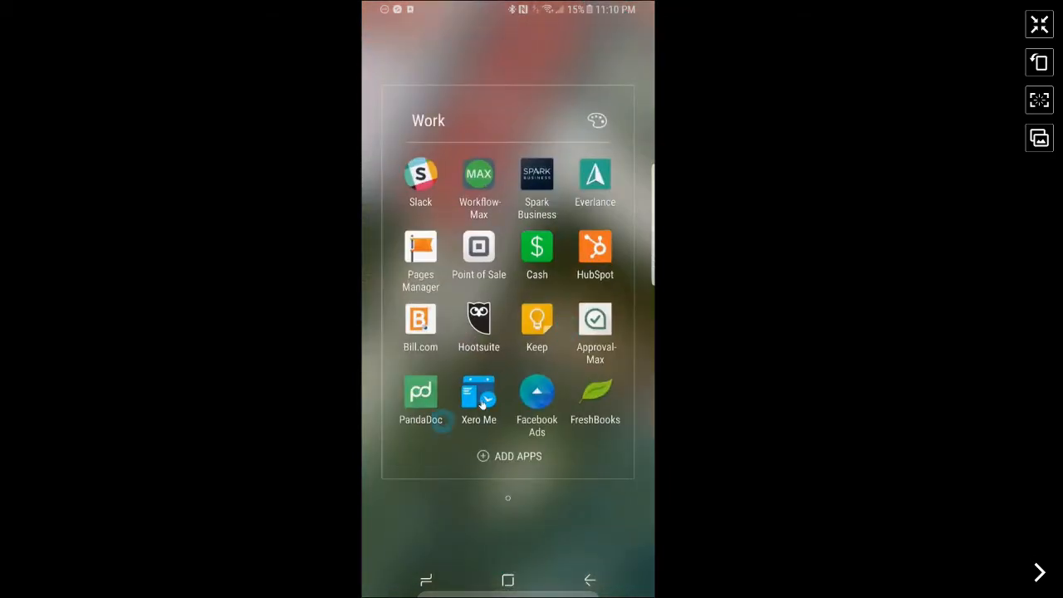
click(480, 397)
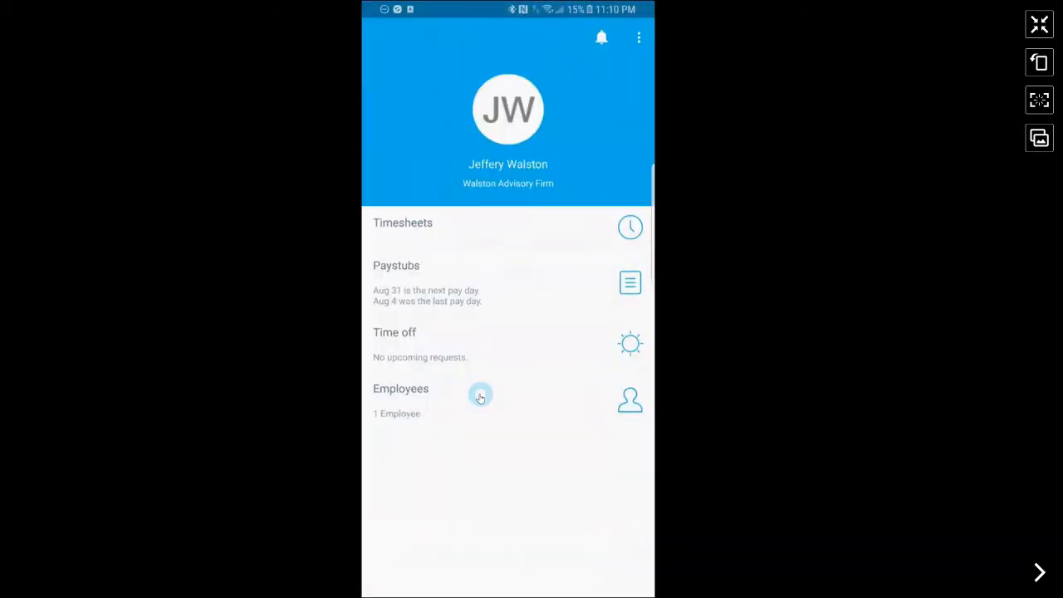
click(535, 484)
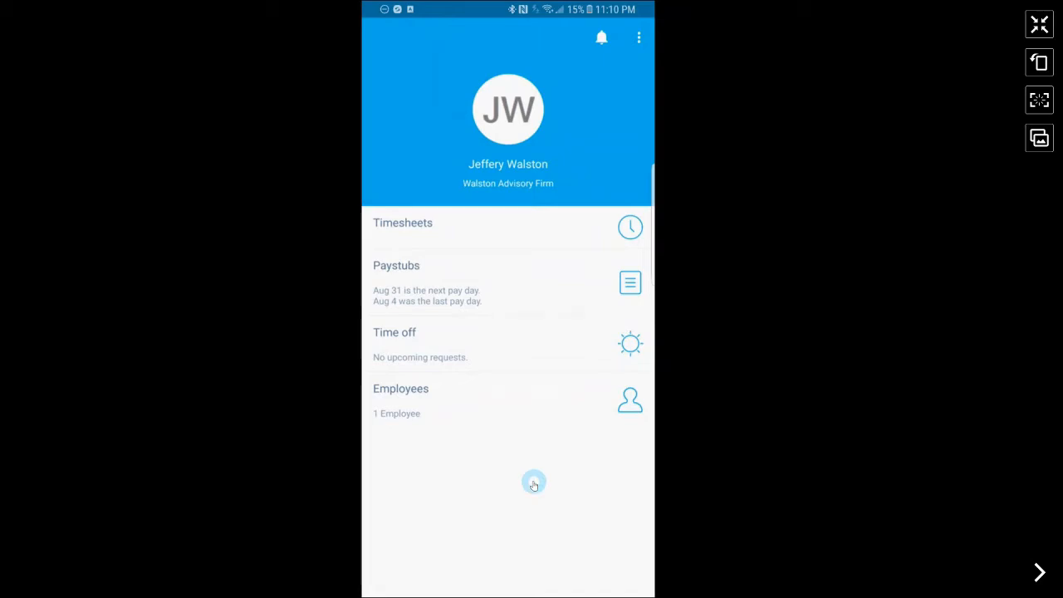
click(486, 414)
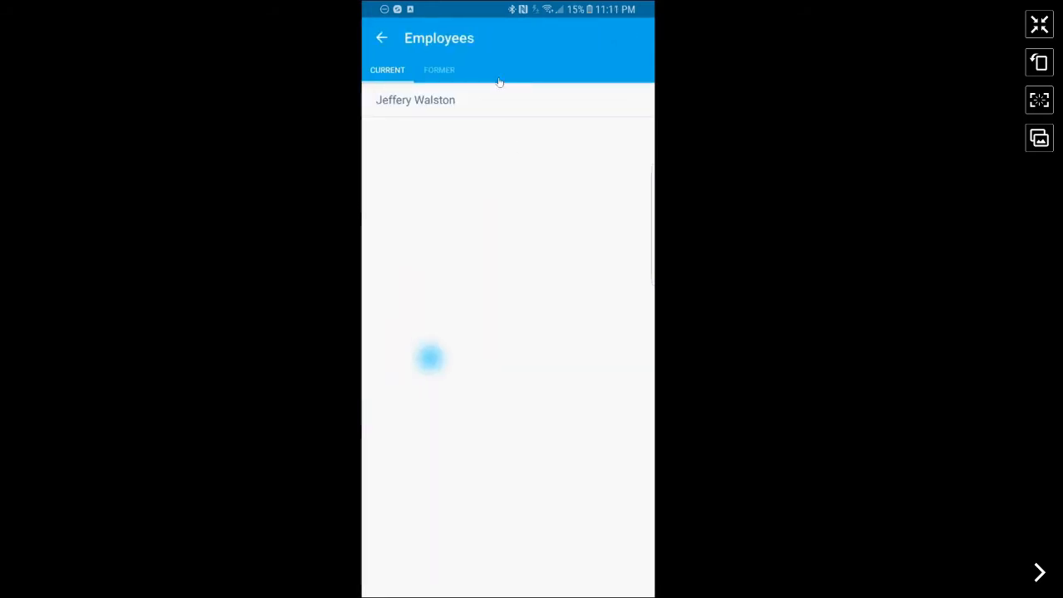
click(431, 76)
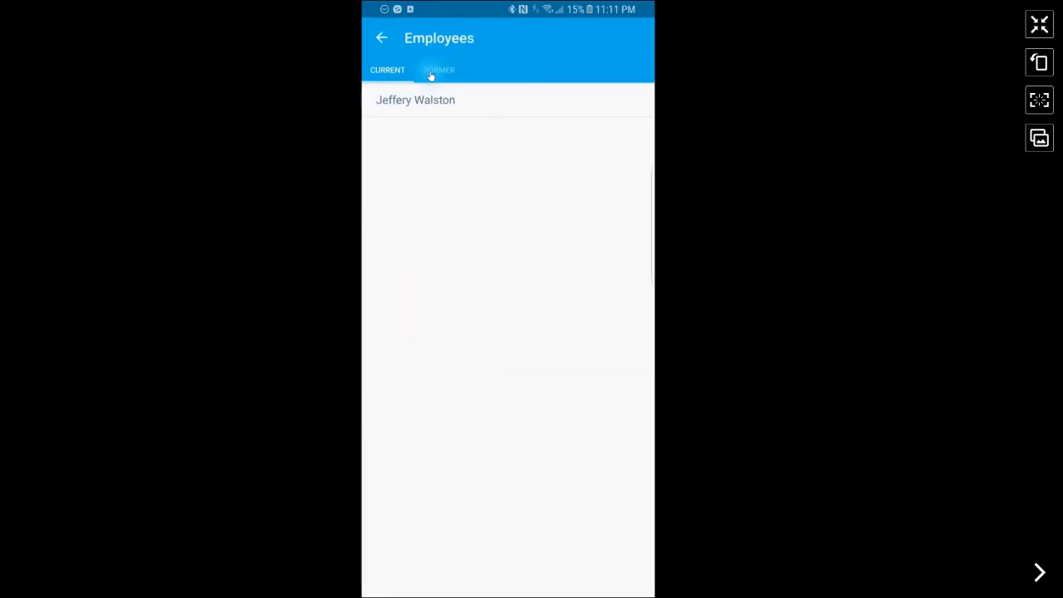
click(383, 40)
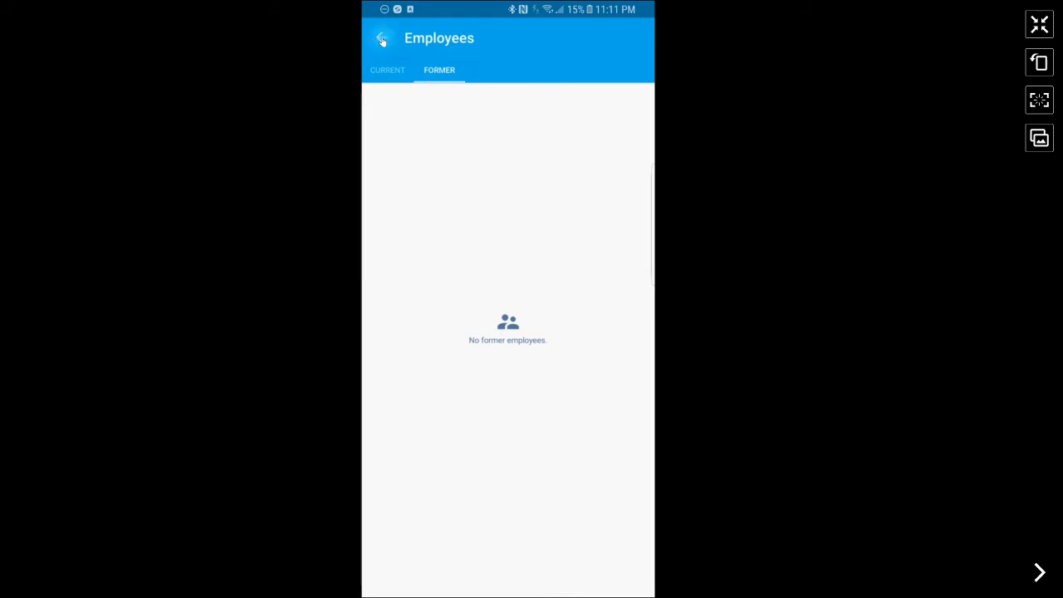
click(519, 235)
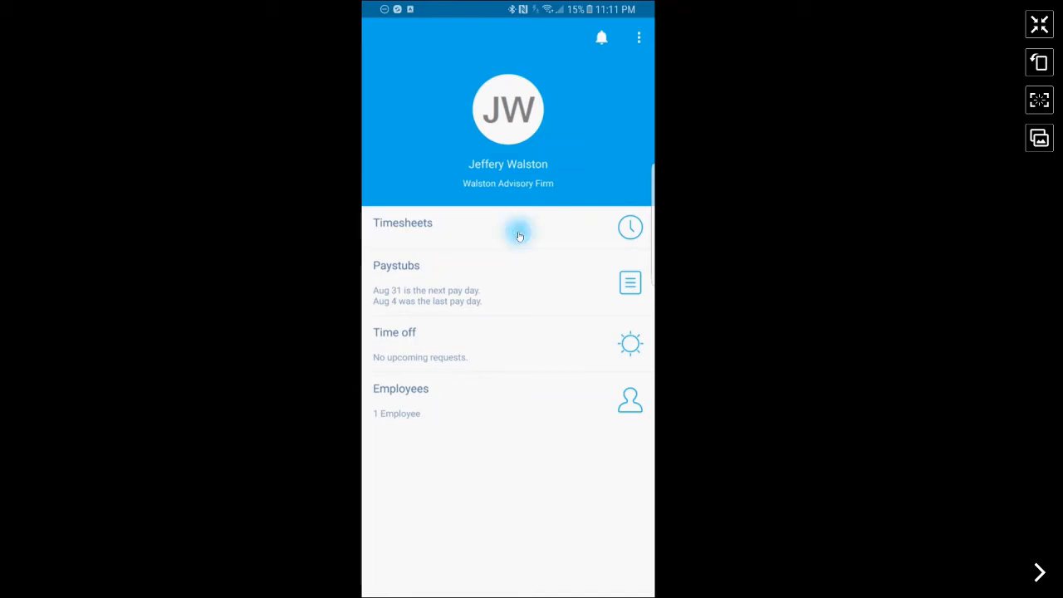
Create a draft timesheet for the Aug 1 - Aug 31, 2017 period and look at the Aug 1 entry.
click(617, 563)
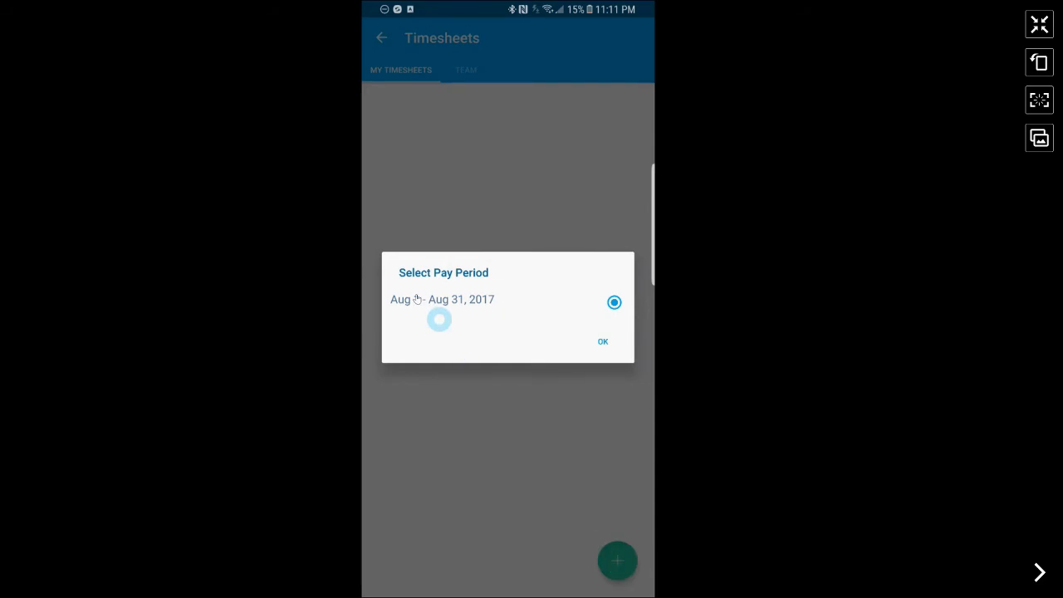
click(603, 344)
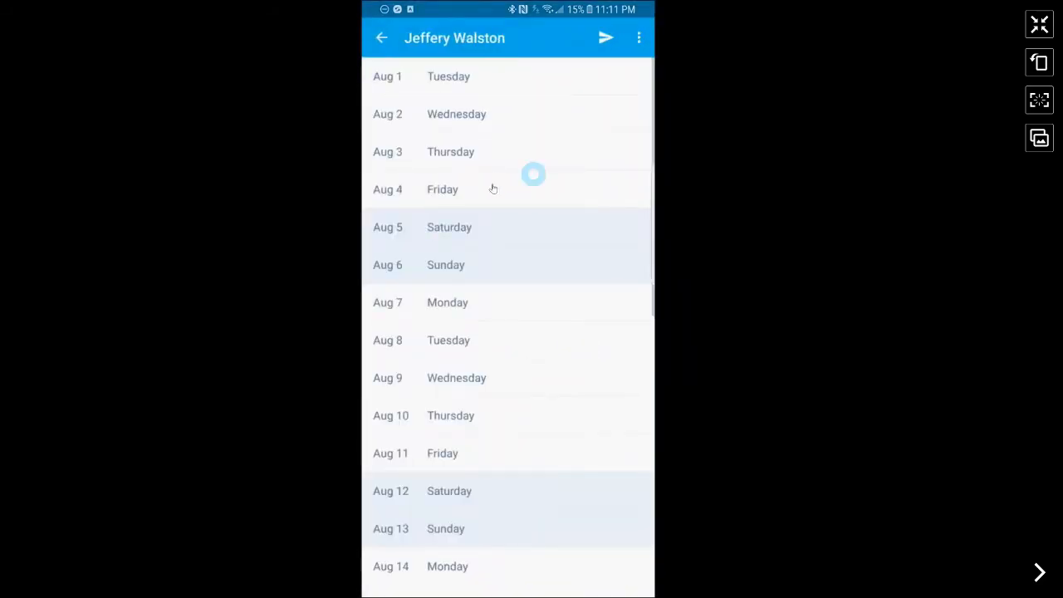
click(475, 76)
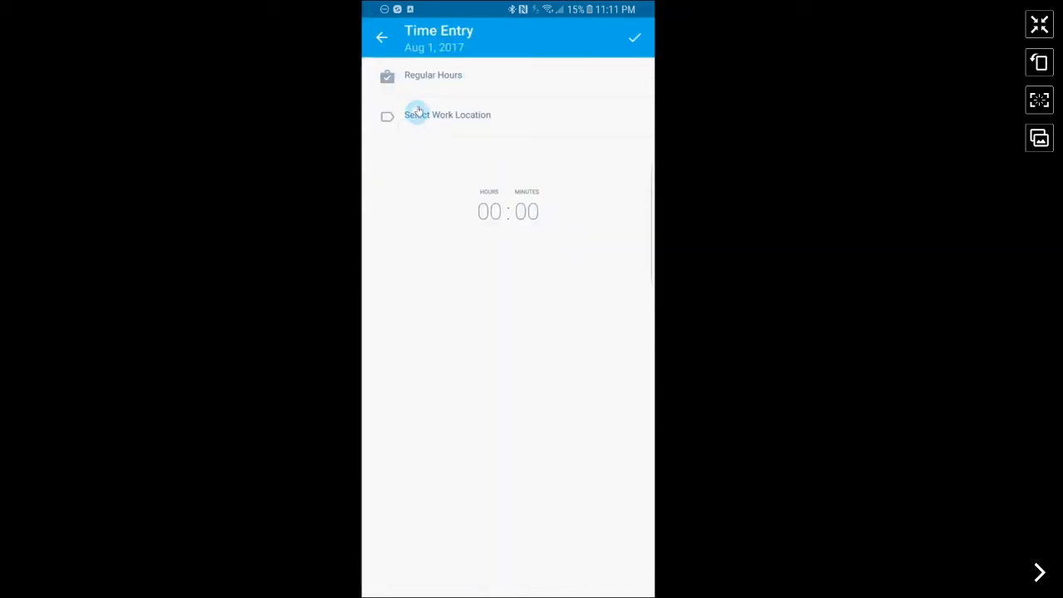
click(384, 36)
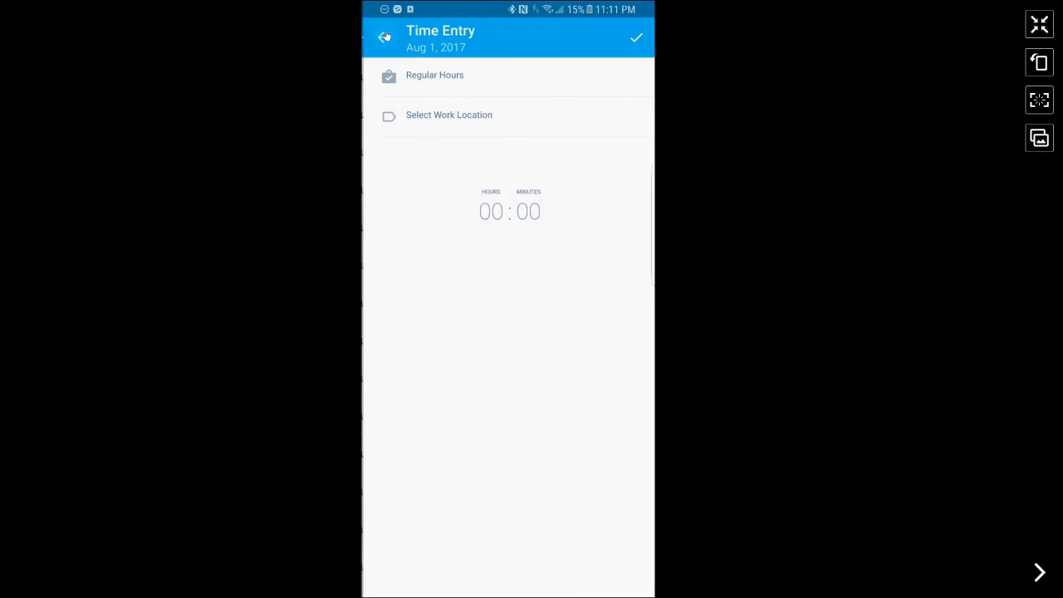
click(383, 38)
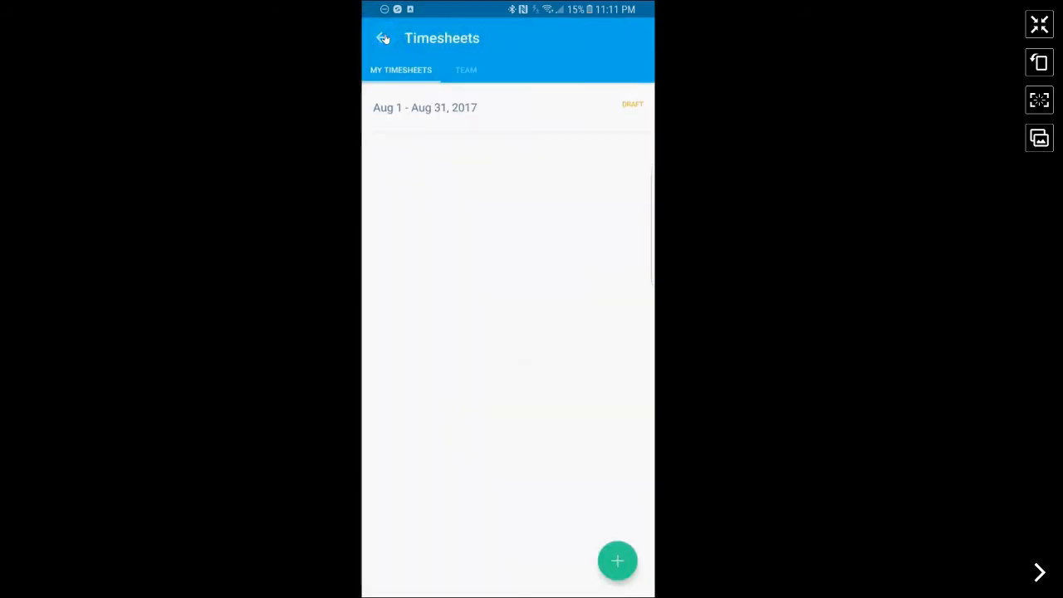
View the team's August timesheet, then return to the home dashboard.
click(473, 73)
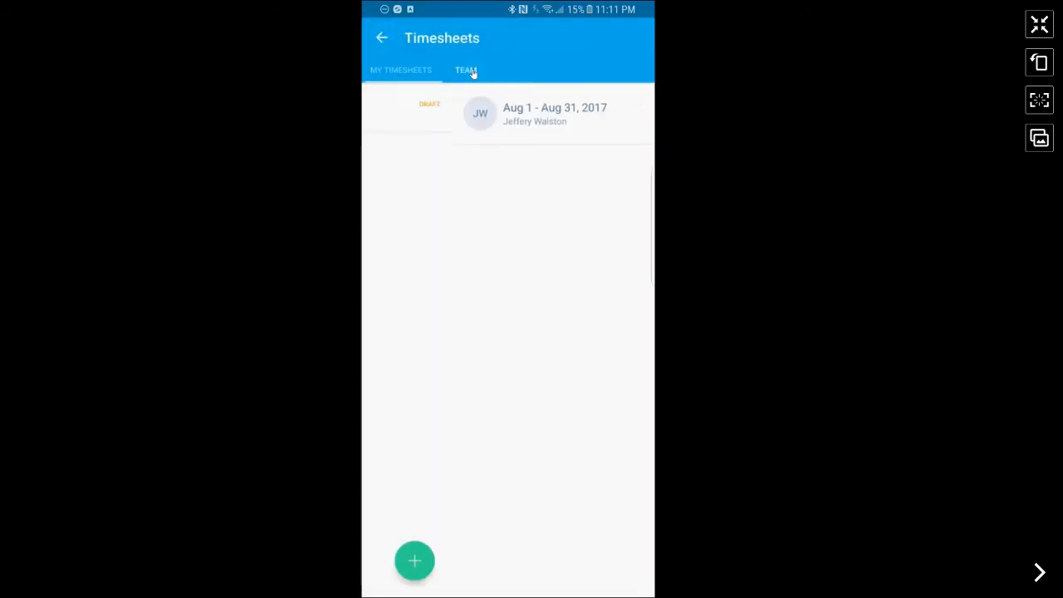
click(457, 108)
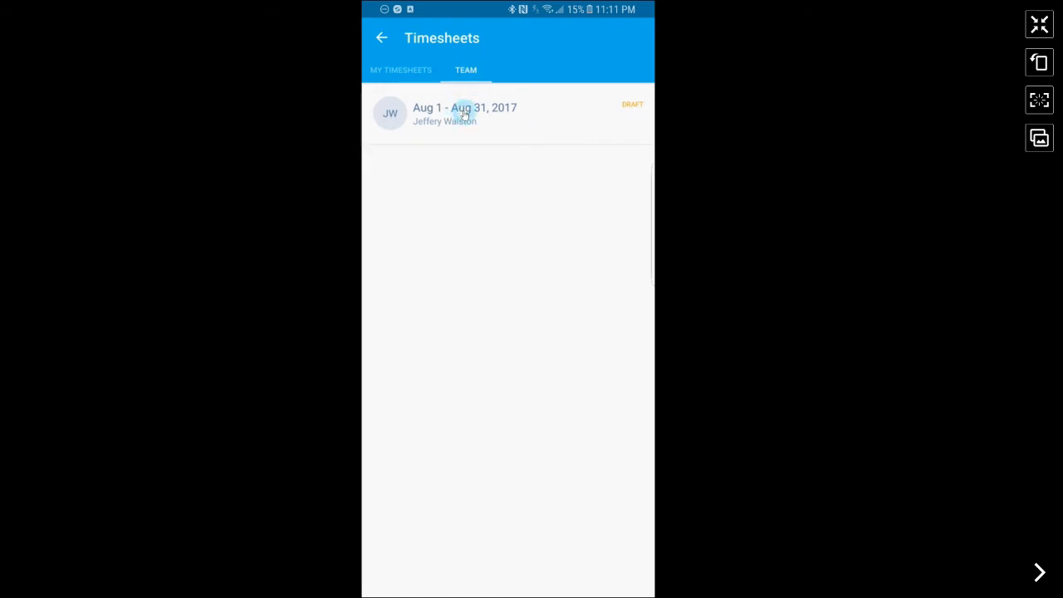
click(381, 38)
click(380, 39)
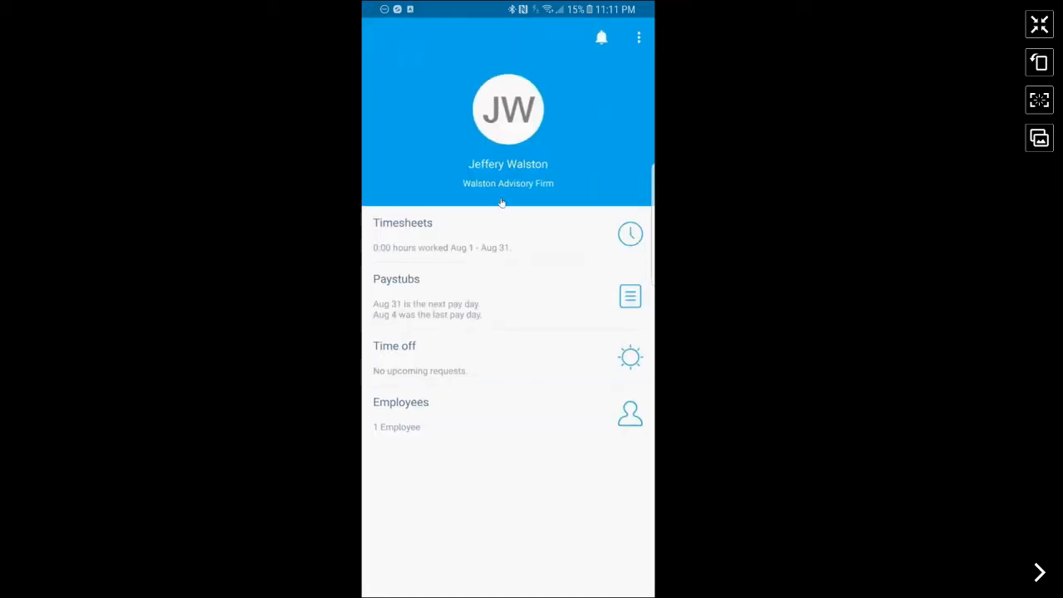
click(430, 416)
click(441, 361)
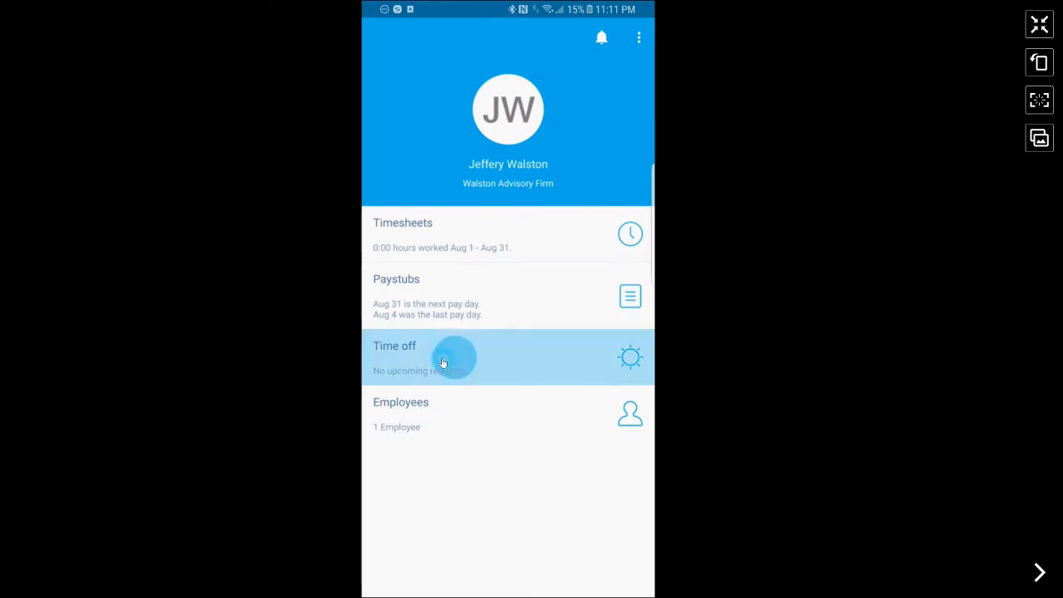
click(545, 210)
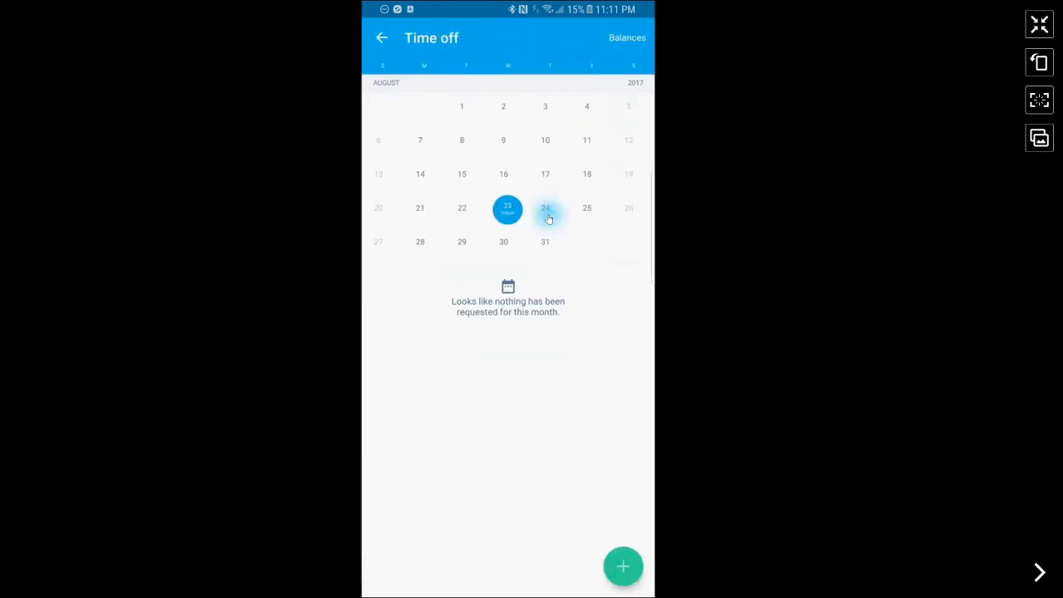
click(629, 563)
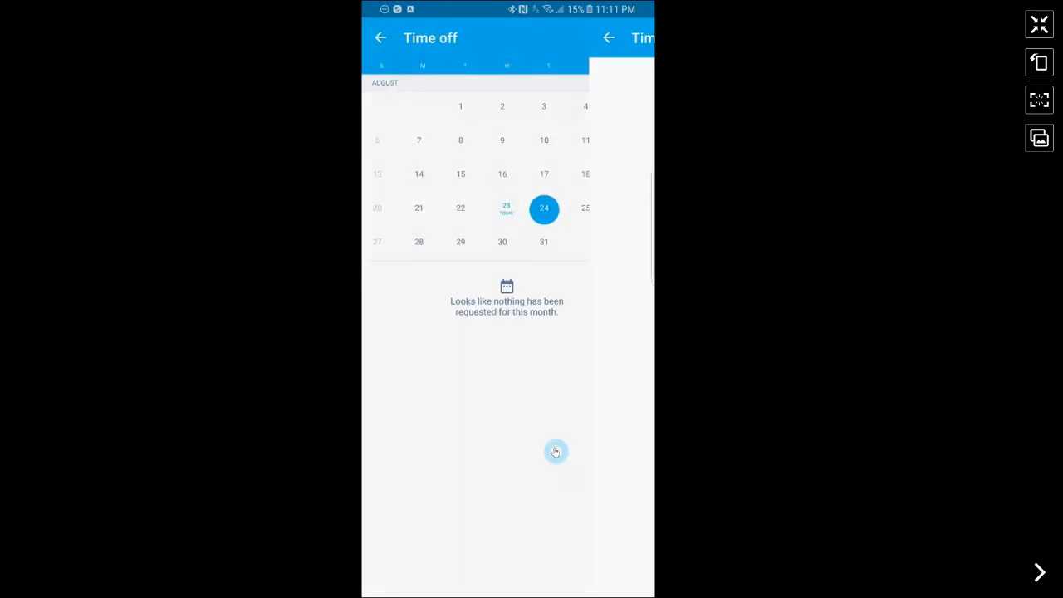
click(603, 330)
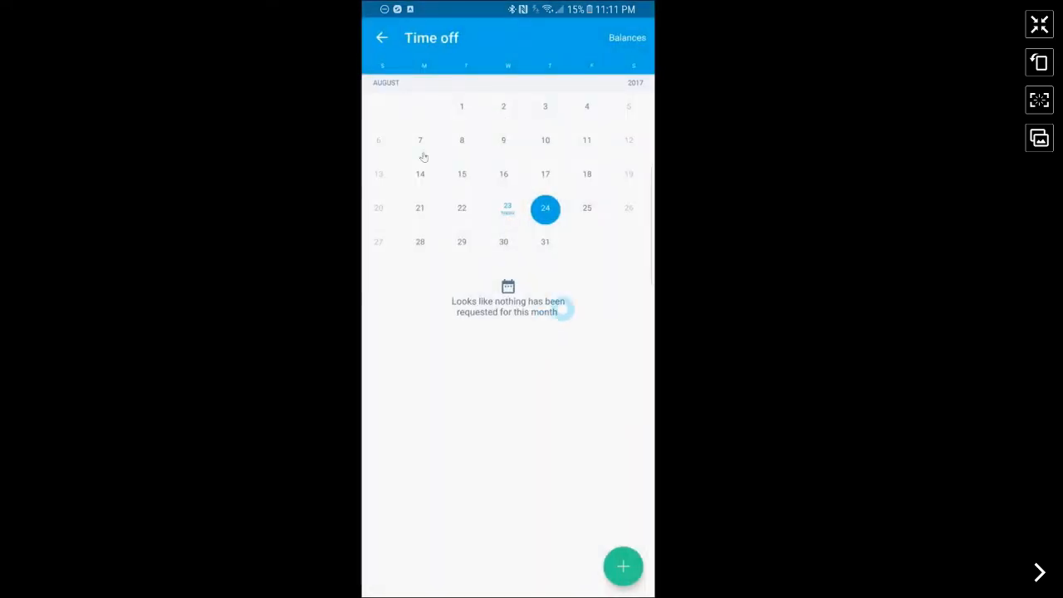
click(629, 37)
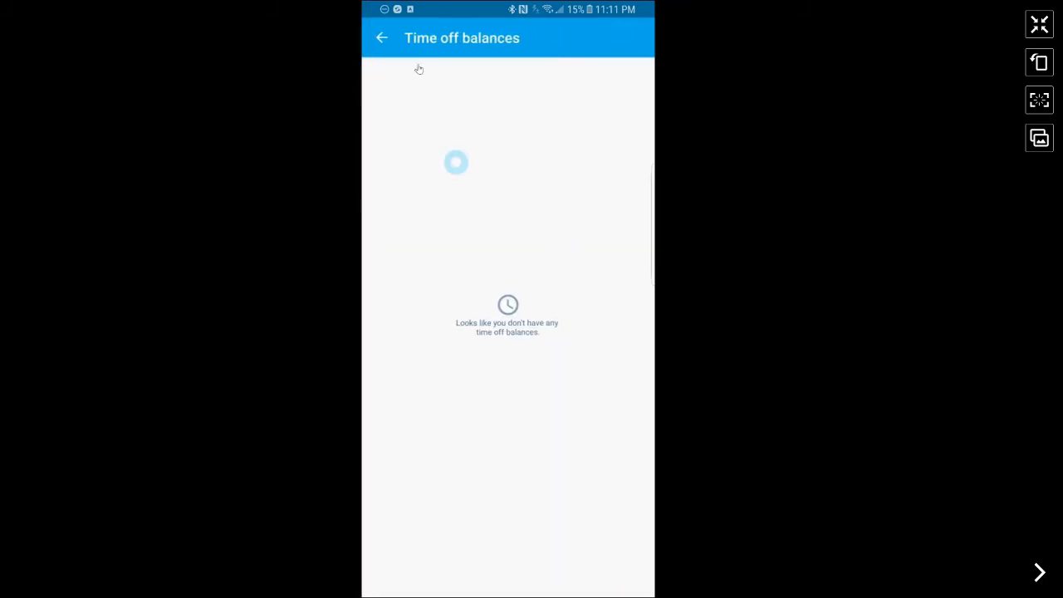
click(382, 38)
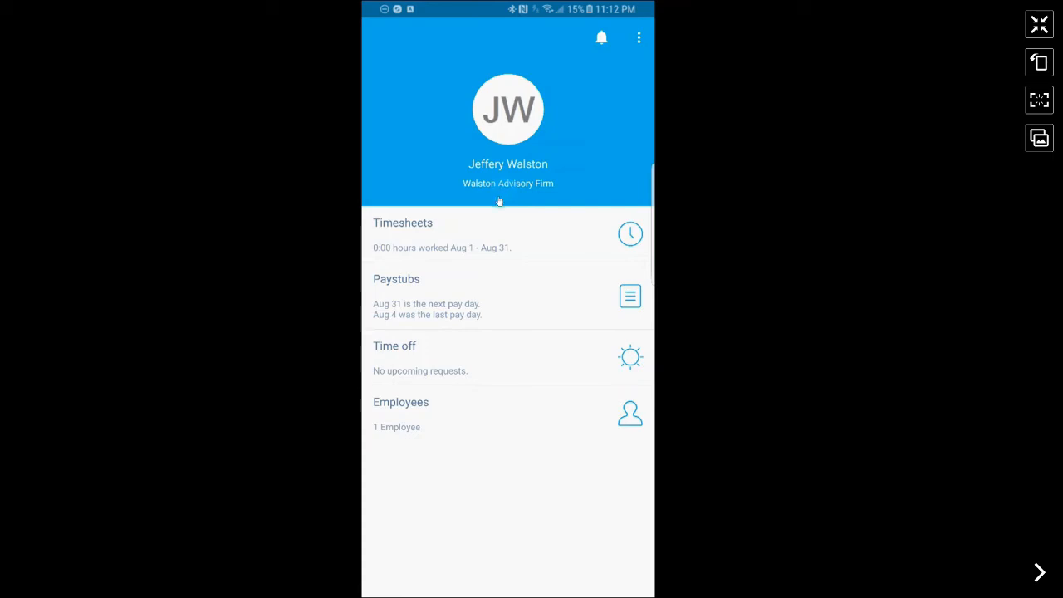
Open Paystubs in Xero Me, showing Aug 31 as next pay day and Aug 4 as last.
click(520, 234)
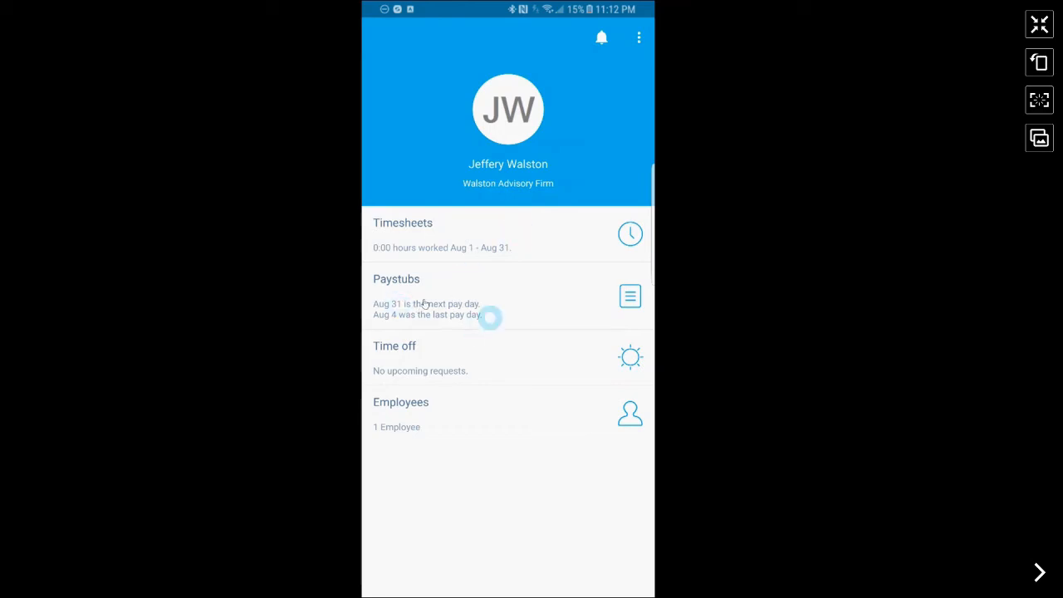